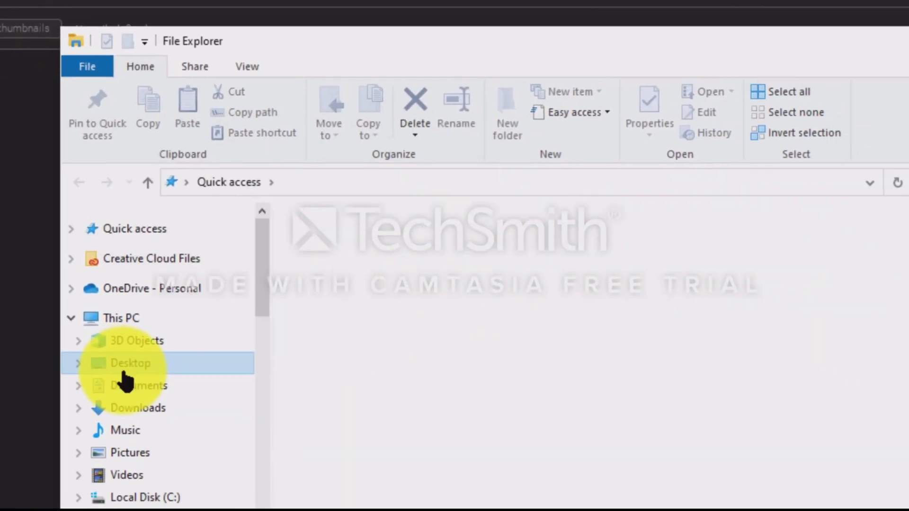
- Load the raw photo DownyWoodpecker2022 (105).CR2 from the Desktop folder for processing
click(124, 372)
click(314, 197)
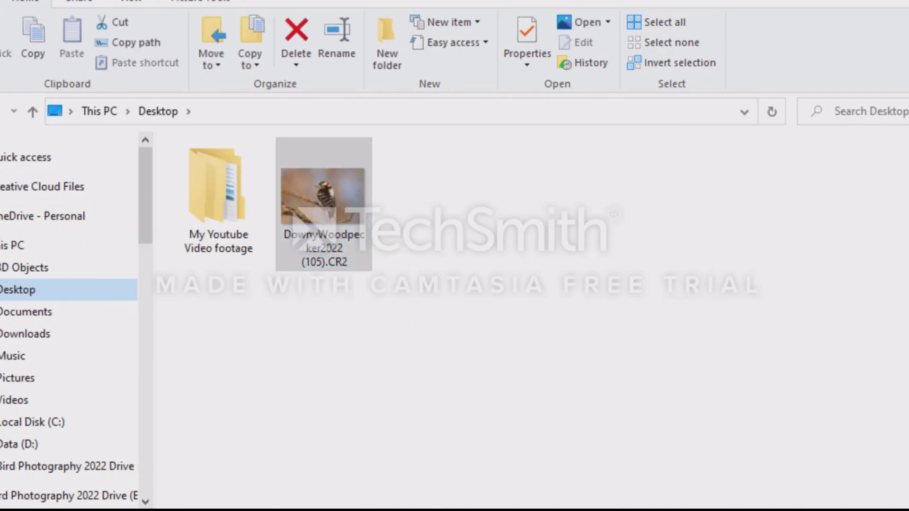
key(Return)
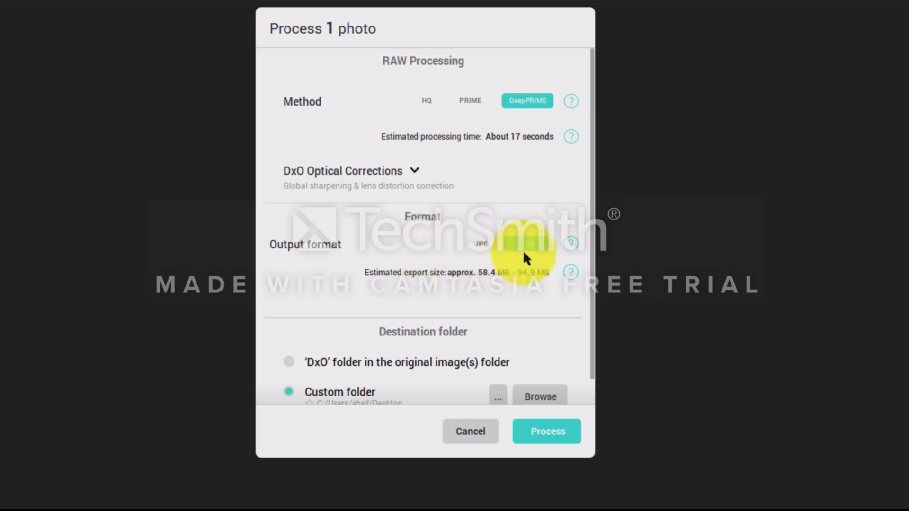
- Process the photo with DeepPRIME into a DNG in the custom Desktop folder, and compare the result with the original RAW
scroll(384, 327, down, 2)
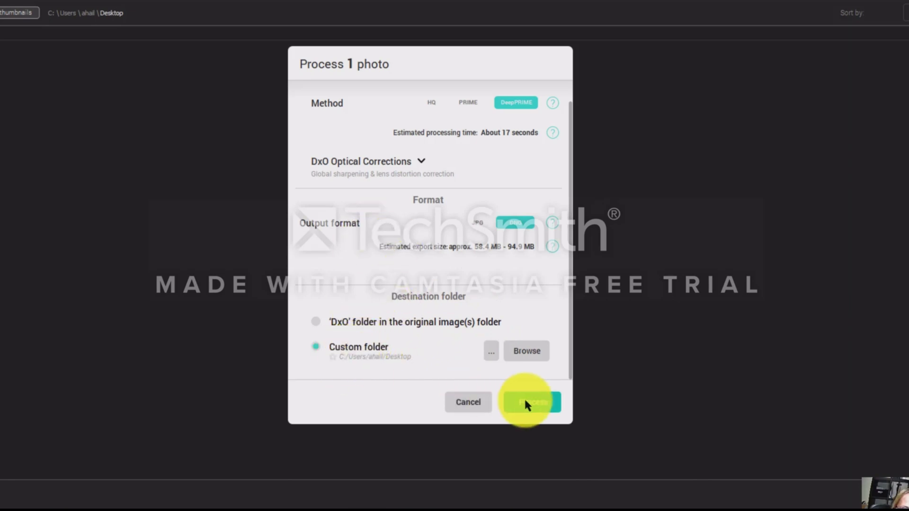
click(539, 406)
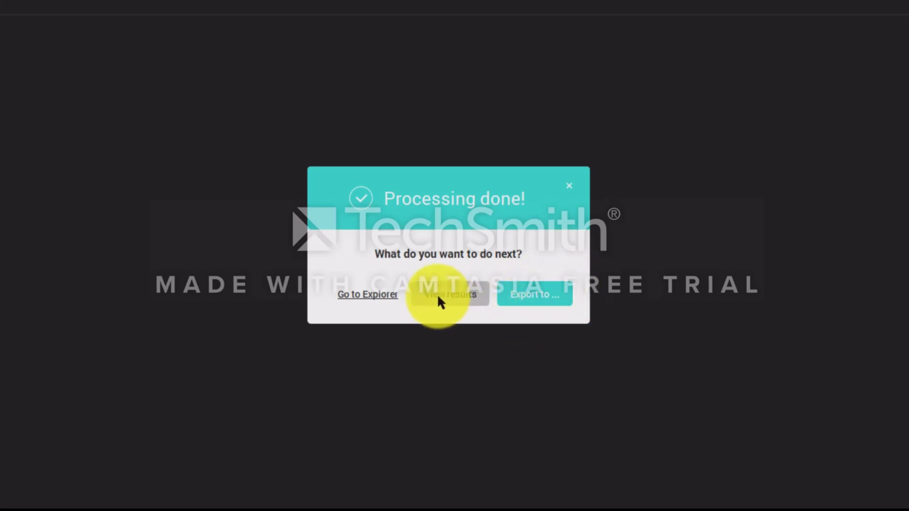
click(452, 297)
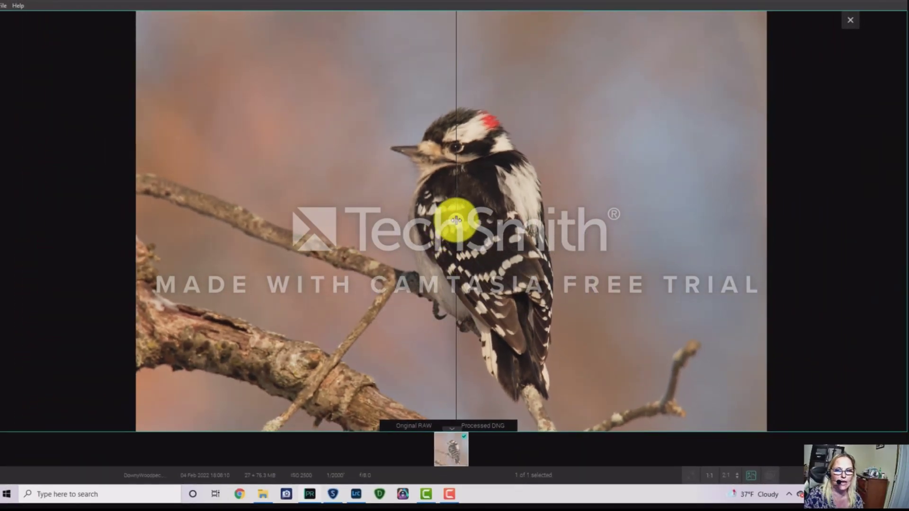
drag(457, 217, 888, 275)
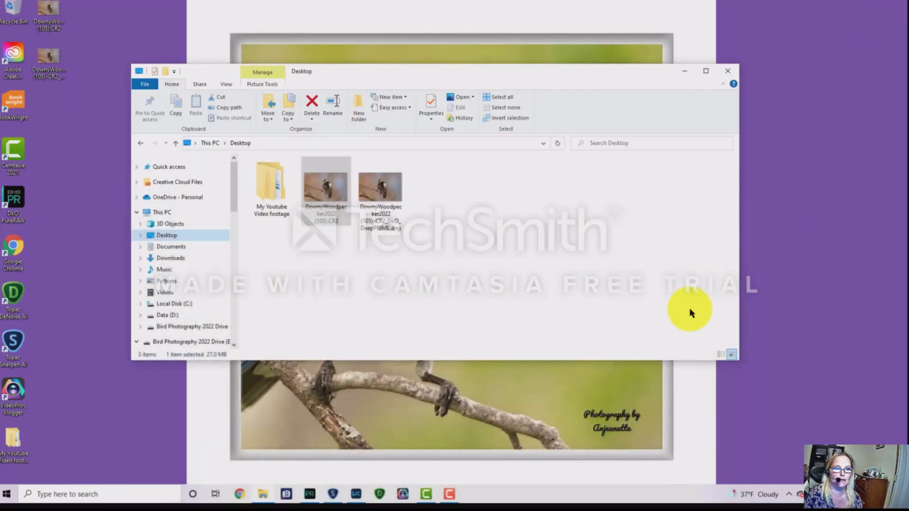
- Switch to Topaz Sharpen AI and load DownyWoodpecker2022 (105)-CR2_DxO_DeepPRIME.dng from the Desktop folder
click(381, 187)
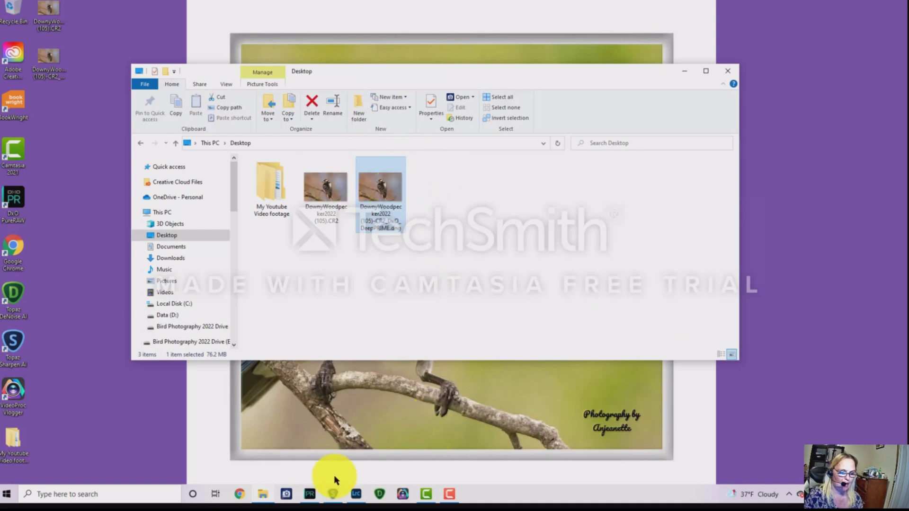
click(333, 493)
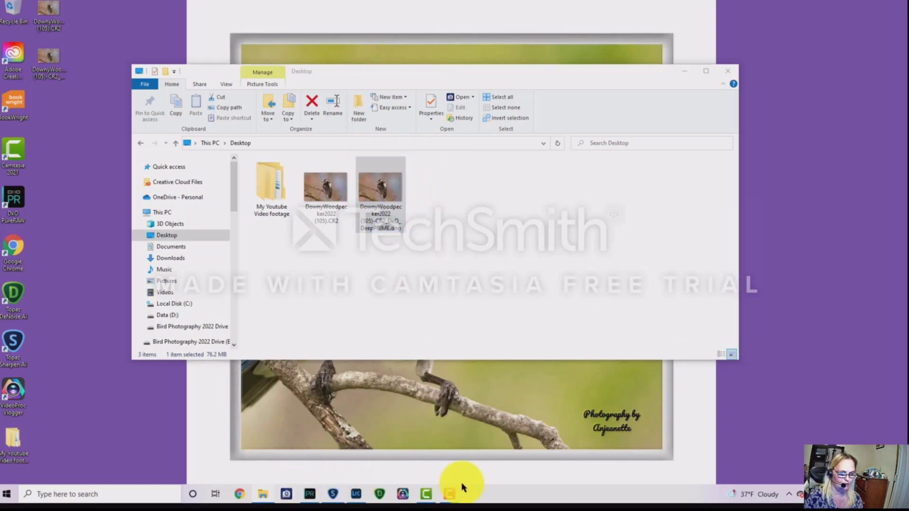
click(266, 495)
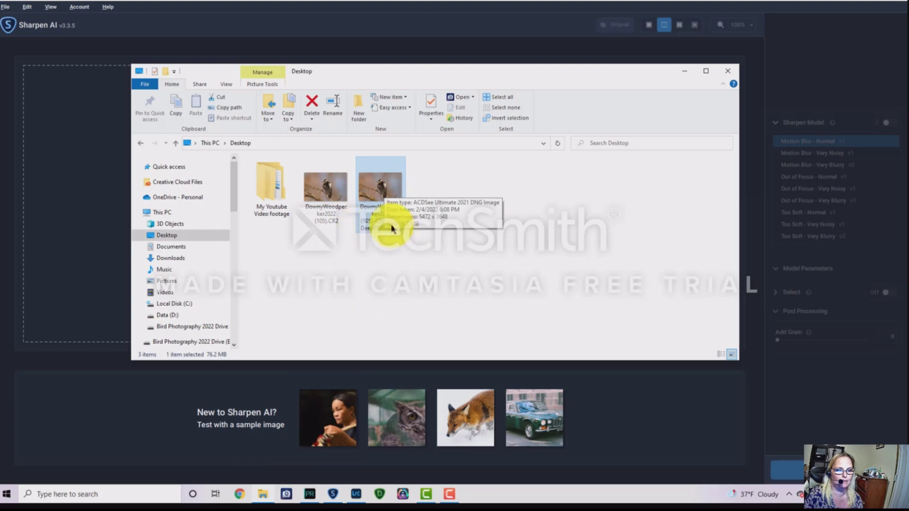
drag(385, 186, 82, 169)
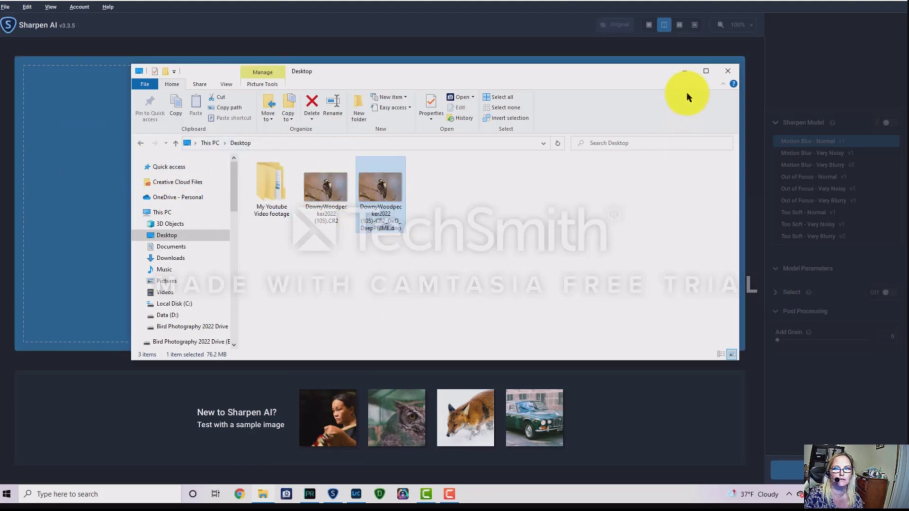
click(684, 72)
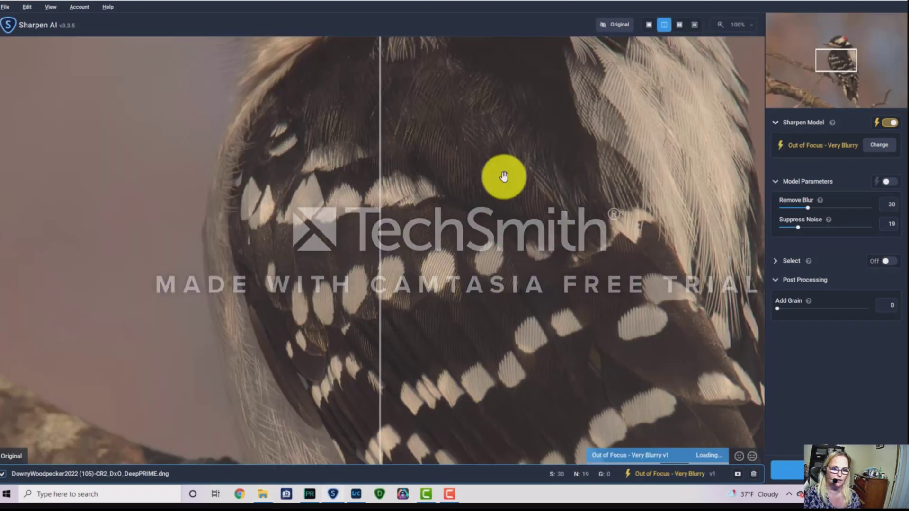
- Examine the woodpecker's head, comparing the original with the automatically sharpened preview across the split view
drag(504, 177, 533, 372)
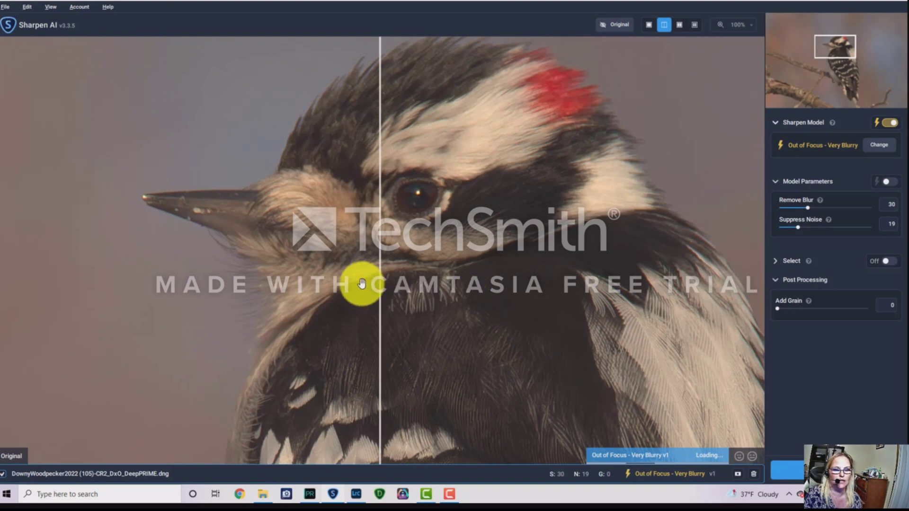
drag(380, 283, 381, 282)
drag(506, 287, 442, 282)
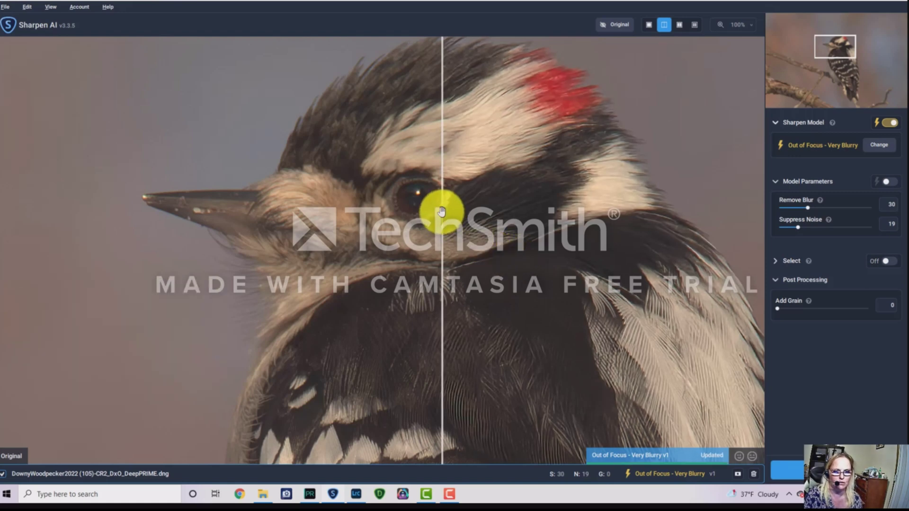
drag(441, 211, 1, 208)
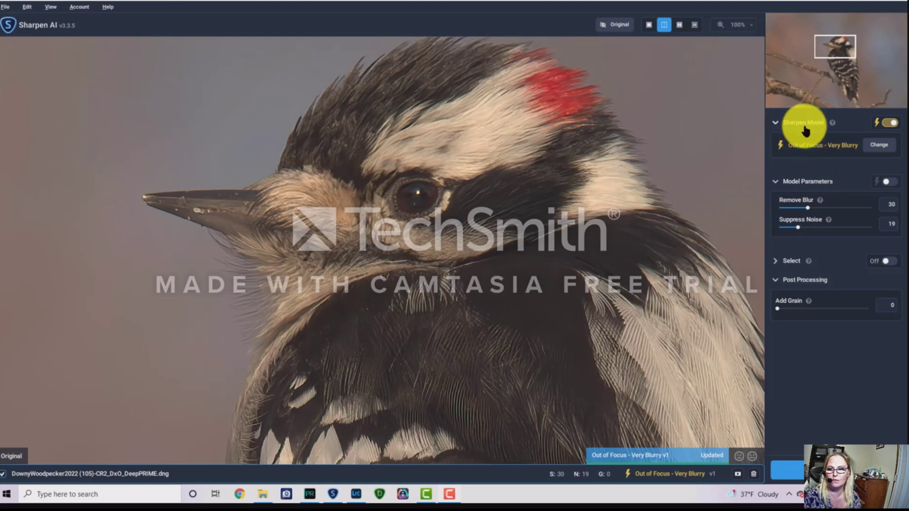
- Turn off automatic sharpen model selection, choose Motion Blur - Very Noisy, and compare its preview with the original
click(776, 124)
click(776, 127)
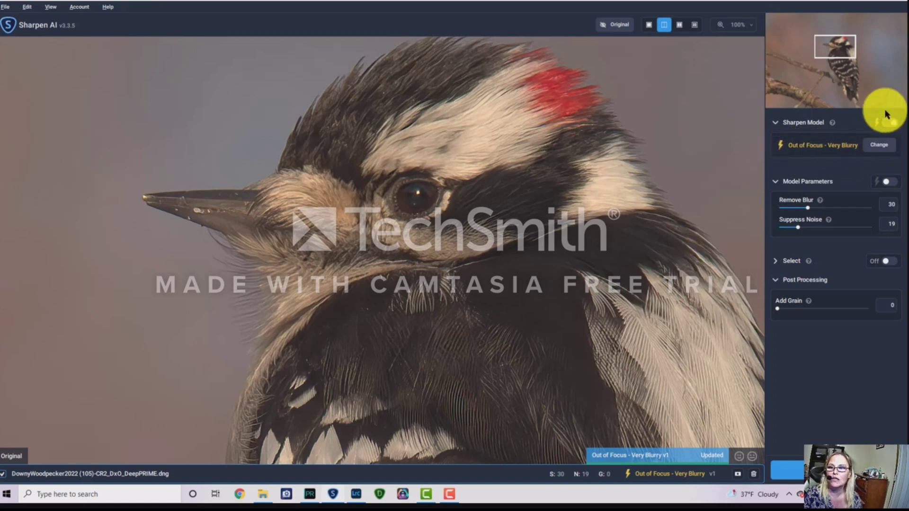
click(887, 124)
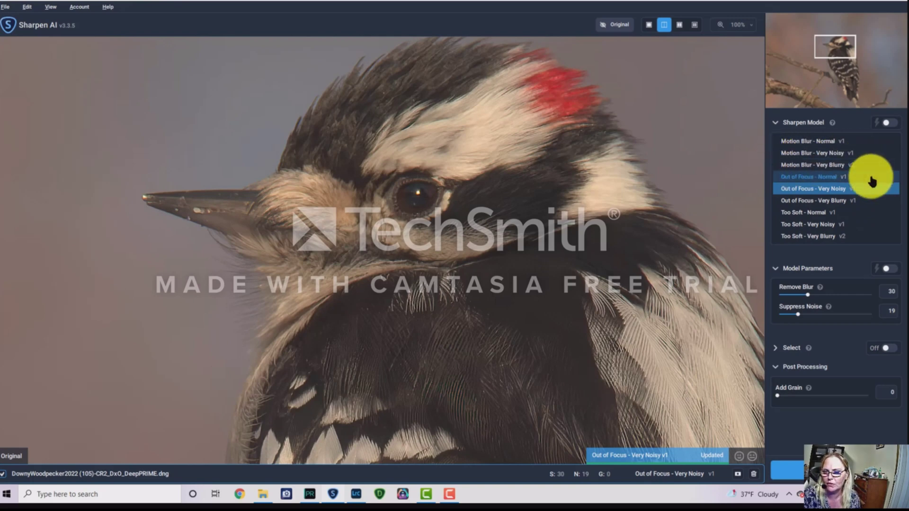
click(801, 154)
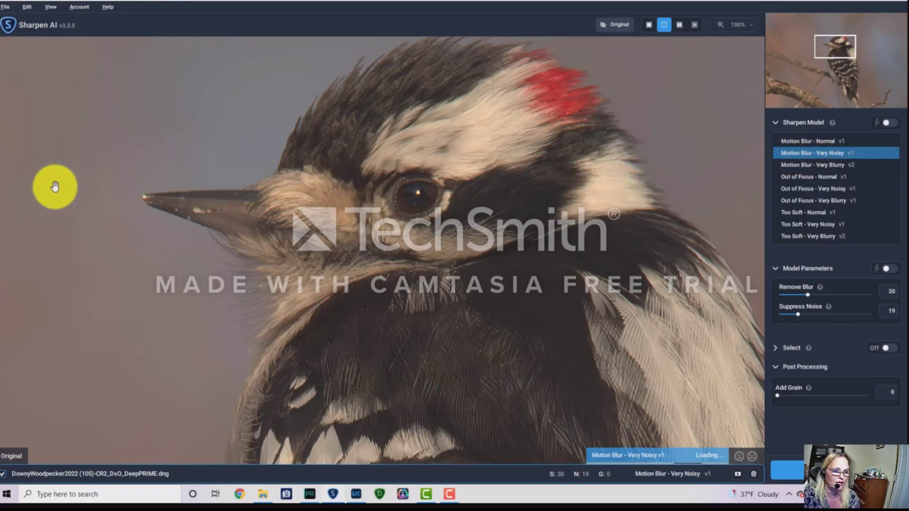
drag(3, 181, 677, 203)
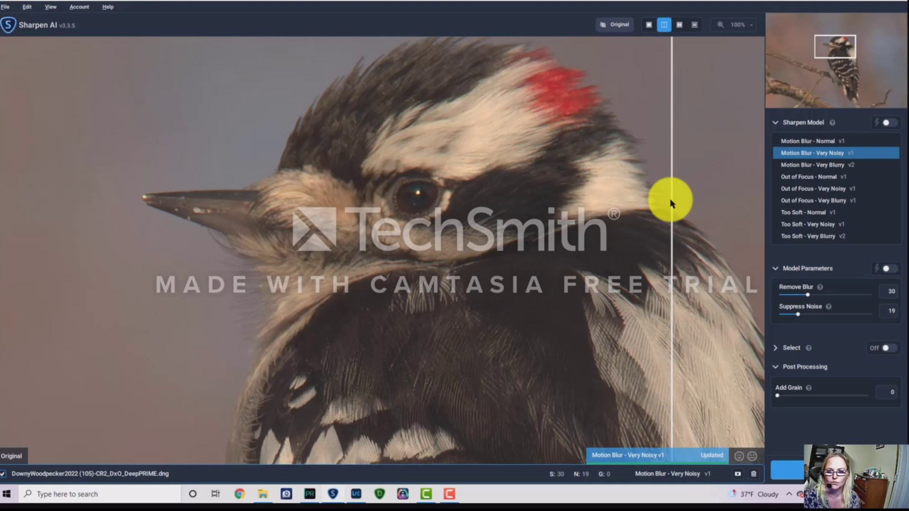
drag(670, 204, 1, 228)
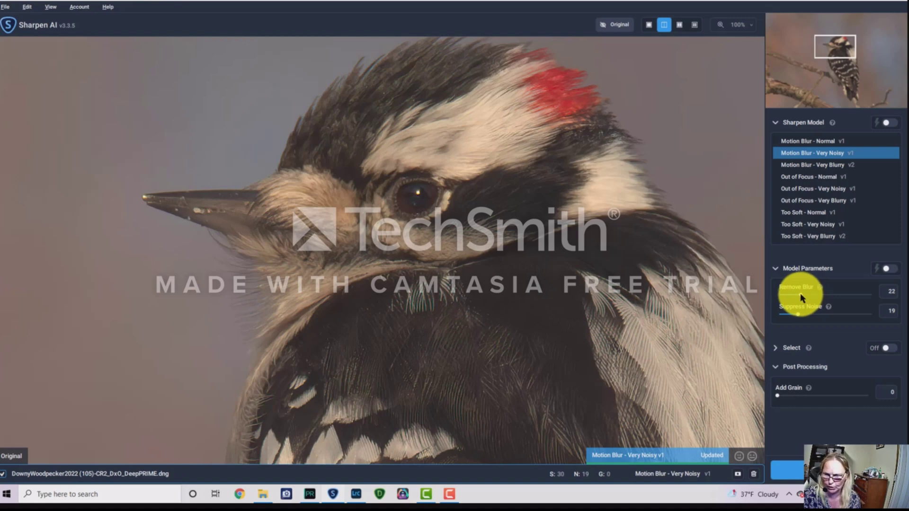
- Set Remove Blur to 16 and compare the updated preview of the bird's head with the original
drag(800, 294, 795, 295)
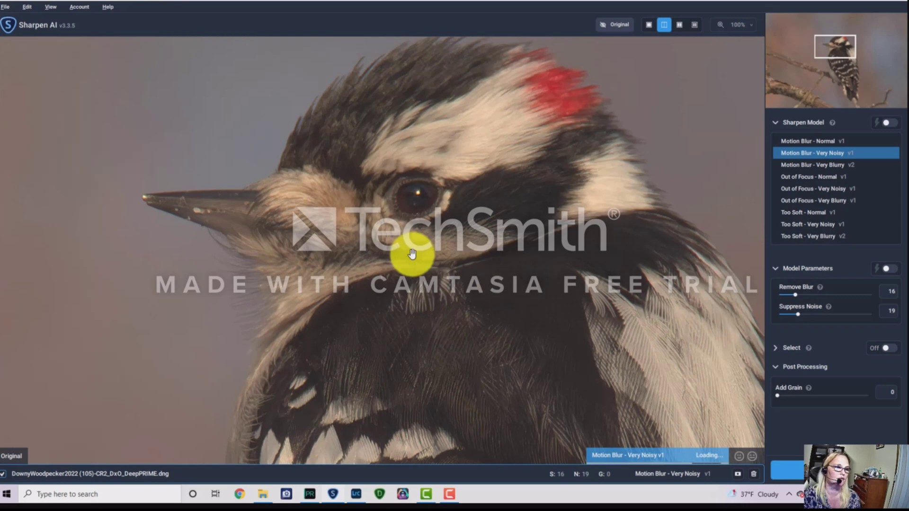
drag(4, 193, 702, 258)
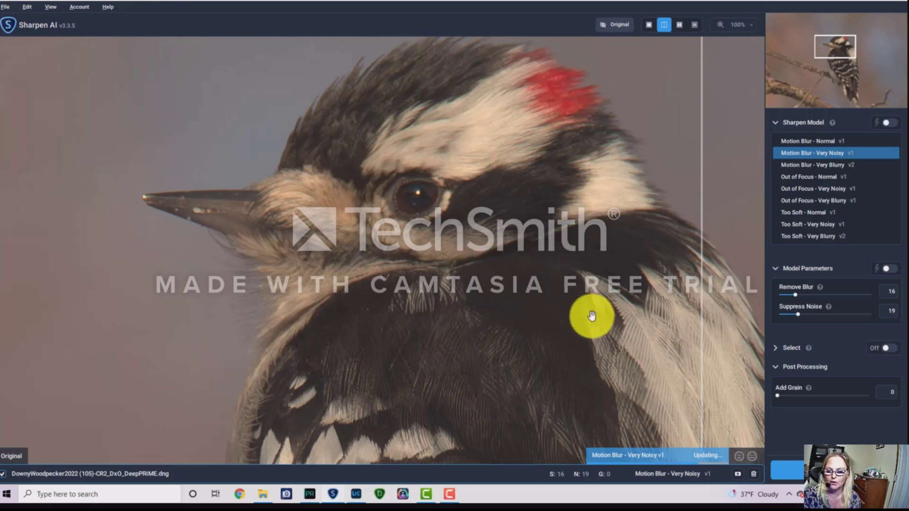
drag(678, 304, 440, 284)
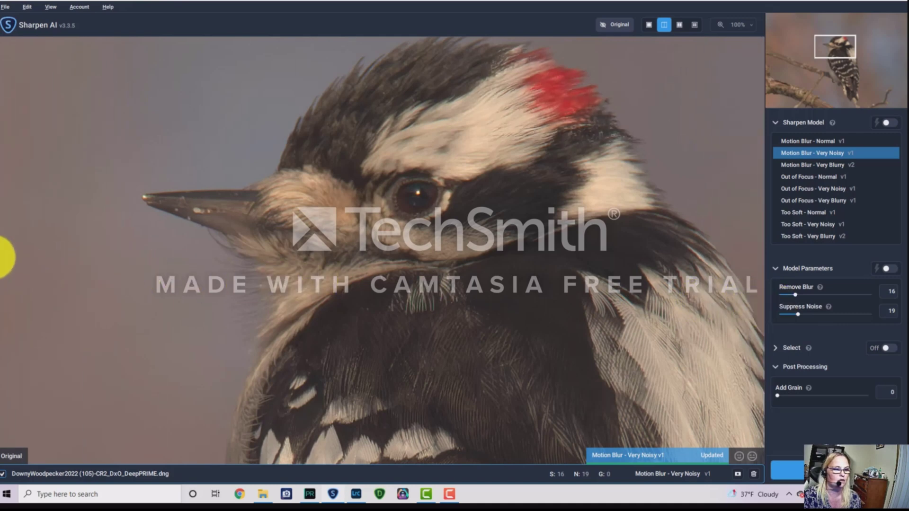
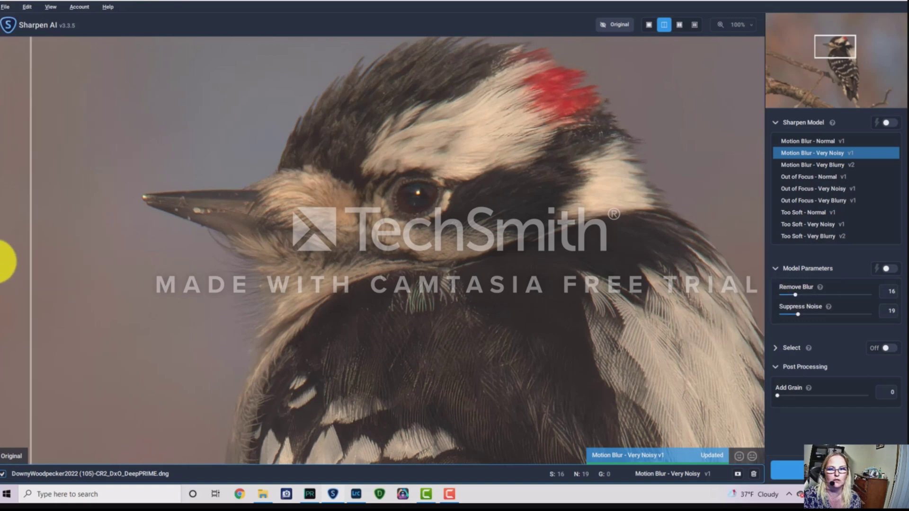
drag(5, 261, 559, 319)
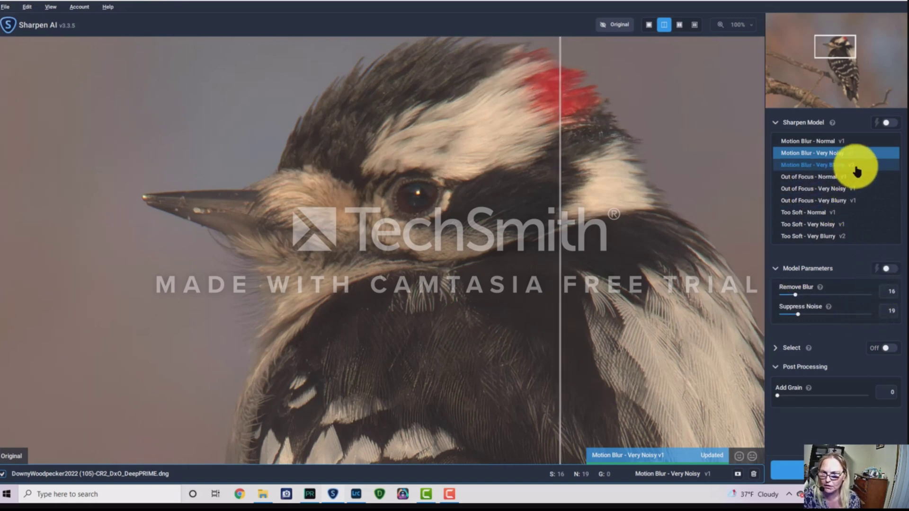
- Change the sharpen model to Out of Focus - Very Noisy and compare the bird's head and body with the original
click(786, 189)
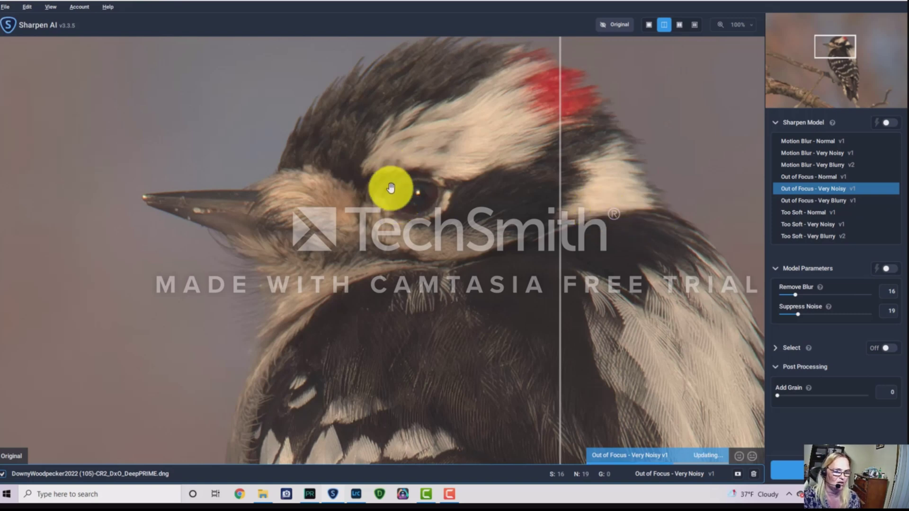
scroll(391, 188, down, 3)
drag(478, 311, 556, 253)
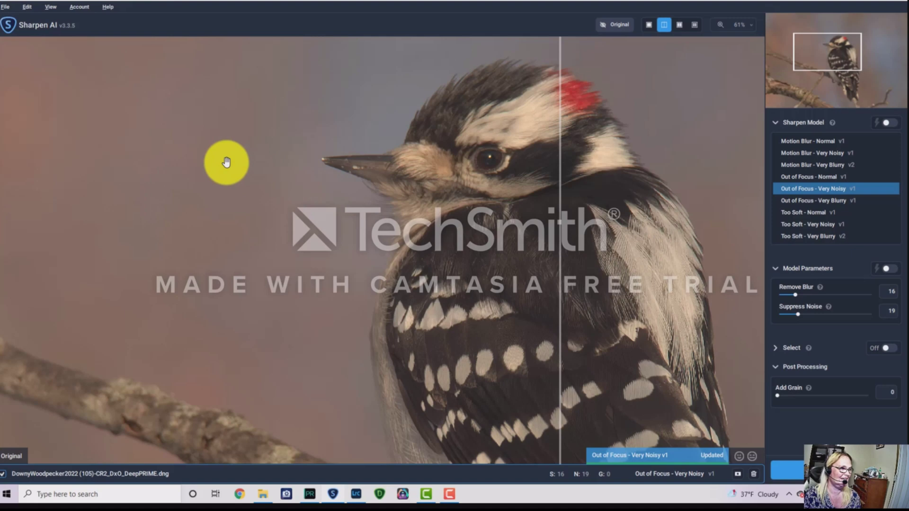
drag(558, 231, 78, 263)
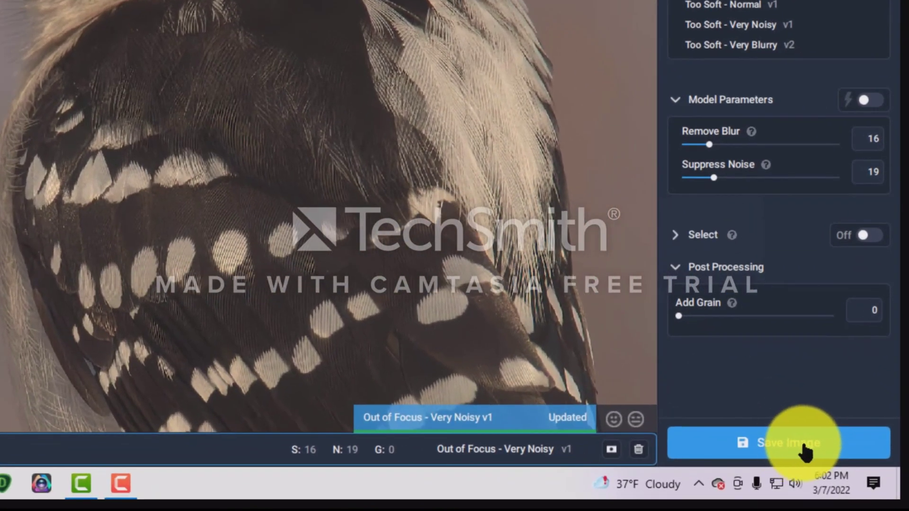
- Save the sharpened image as a DNG in the custom Desktop directory
click(799, 448)
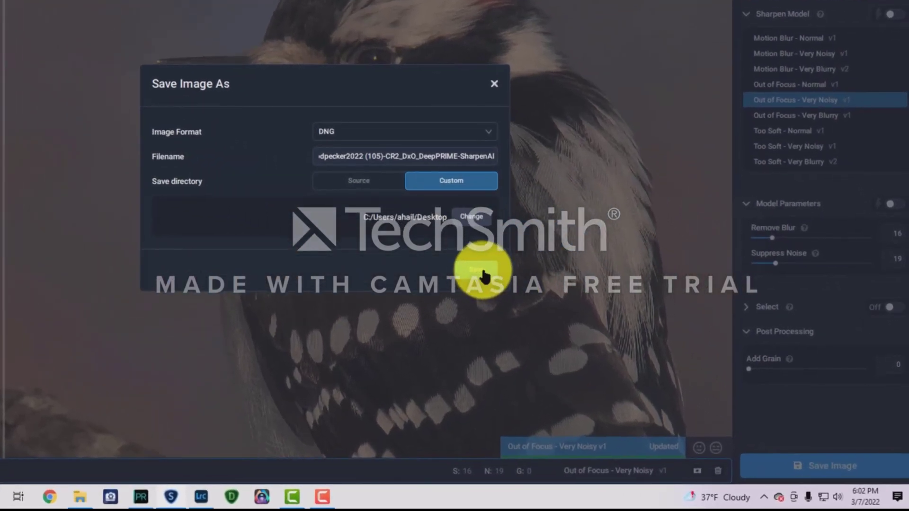
click(483, 274)
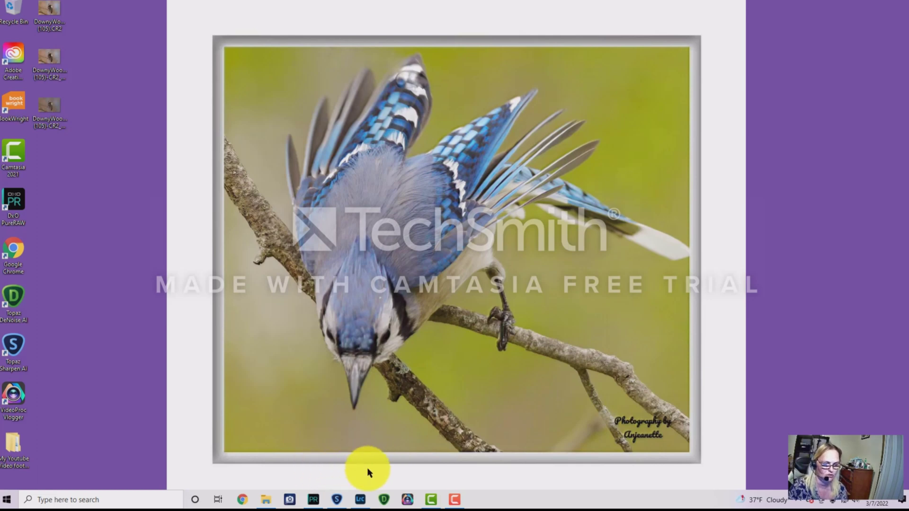
- Switch to Lightroom Classic, start an import from the Desktop folder, and exclude the original CR2 photo
click(358, 503)
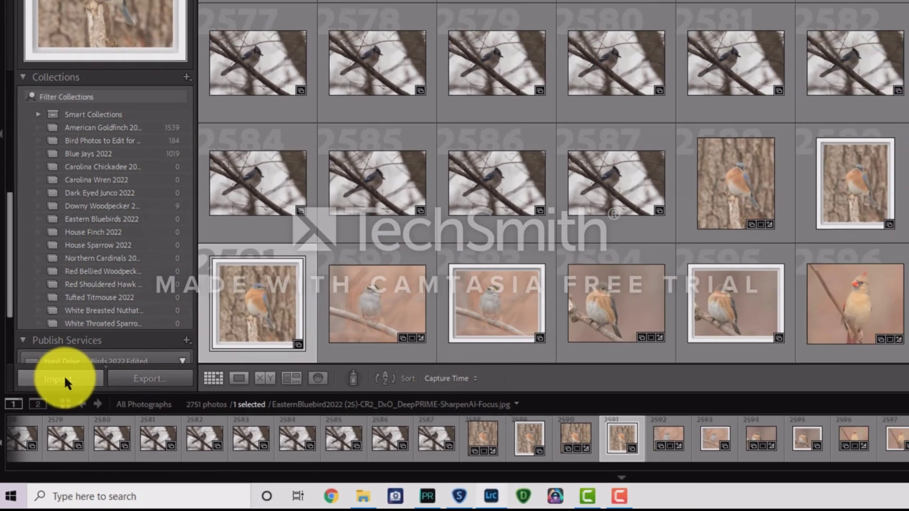
click(64, 375)
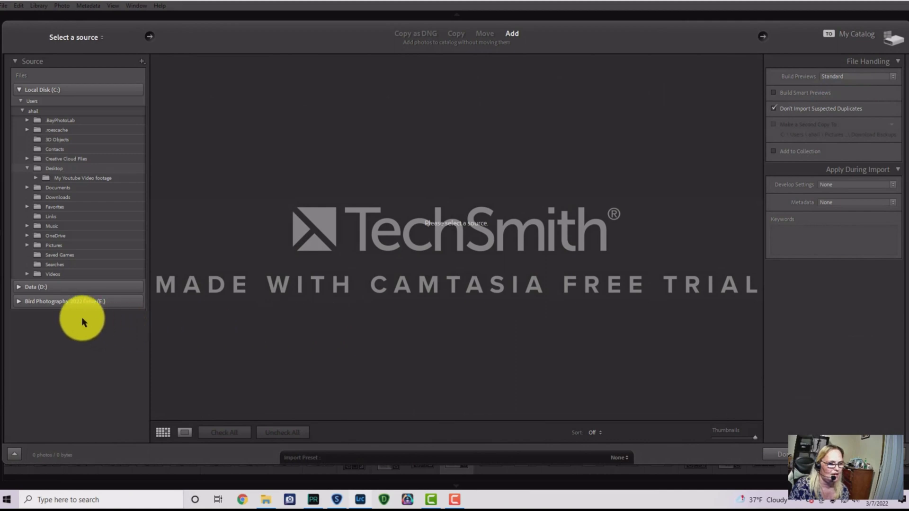
click(50, 168)
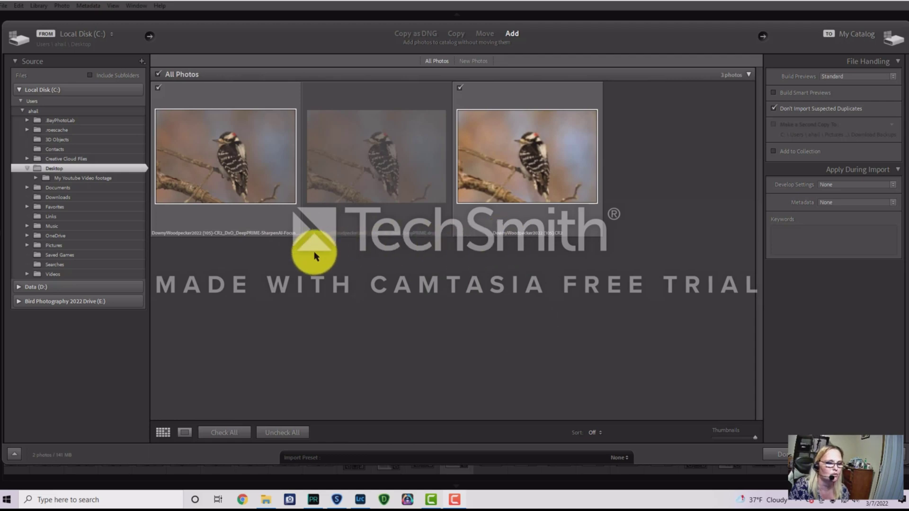
click(459, 87)
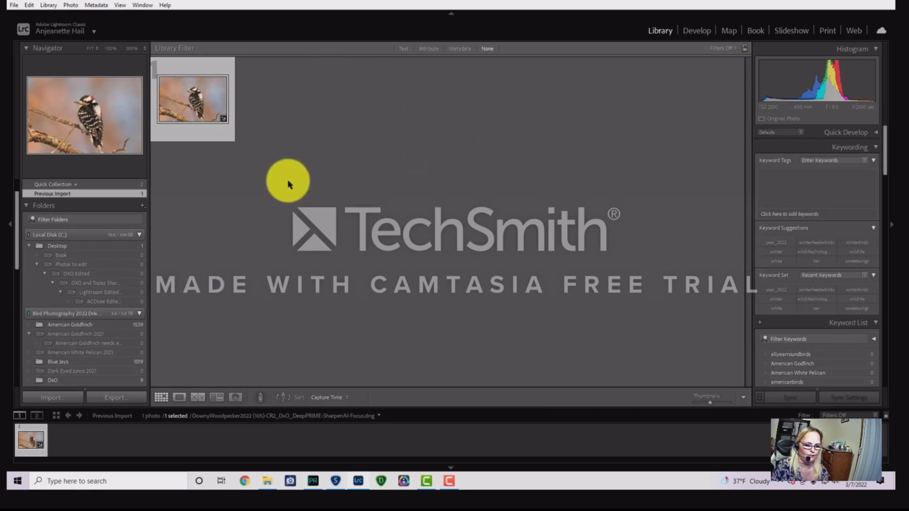
- Examine the imported woodpecker photo enlarged in Loupe view and side by side in Compare view
click(179, 398)
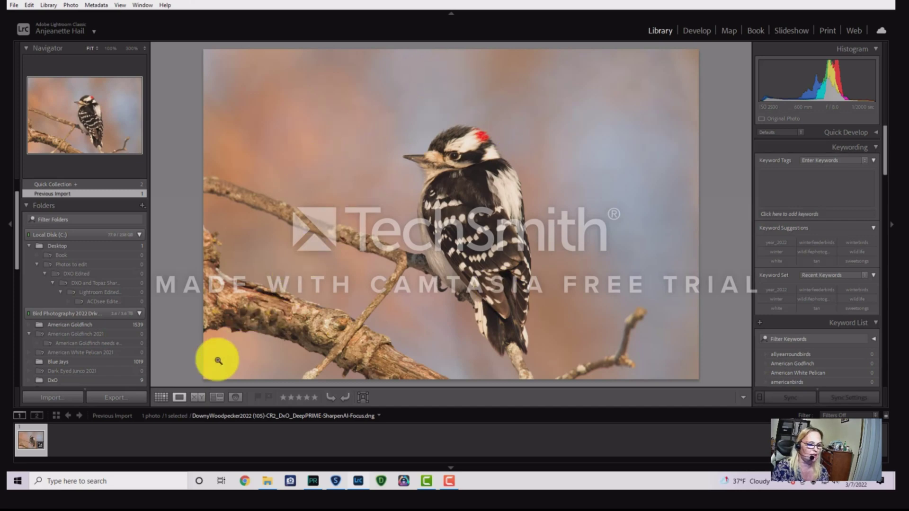
click(198, 398)
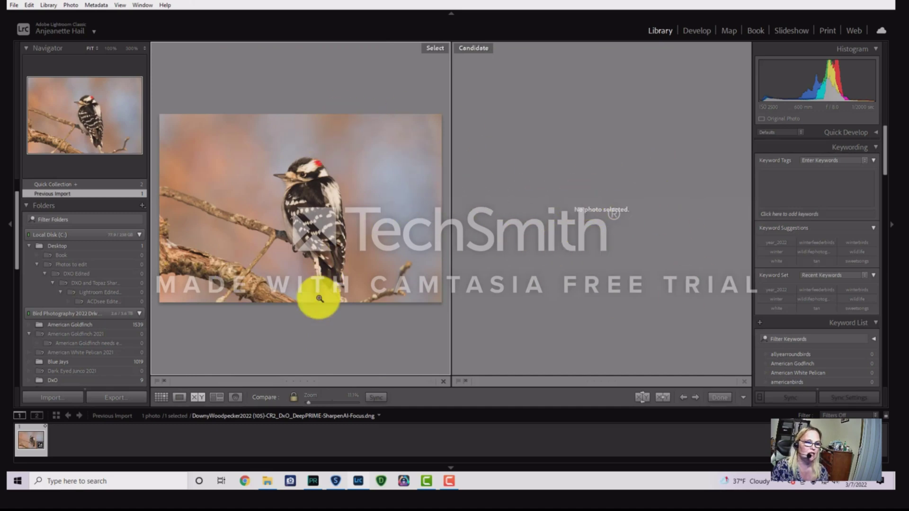
- Inspect the woodpecker's head at full magnification in Compare view, and return to the single-photo Loupe view
click(307, 181)
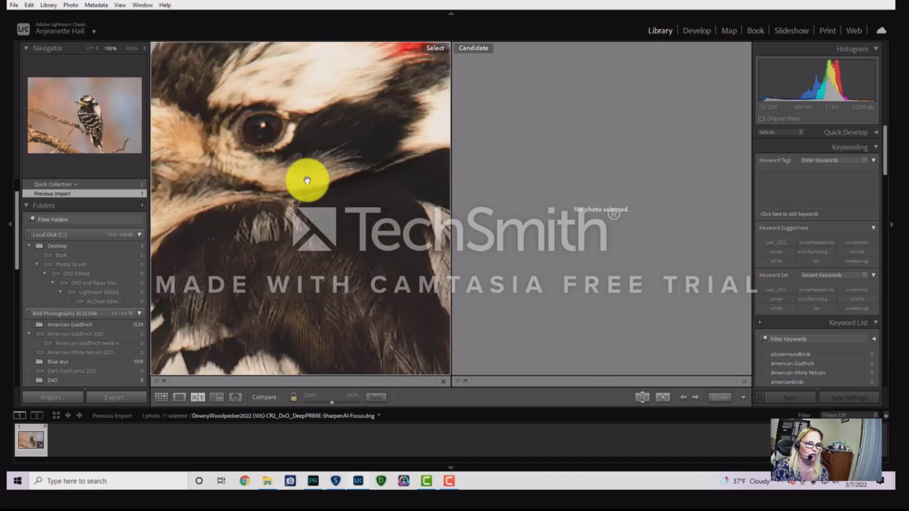
click(265, 172)
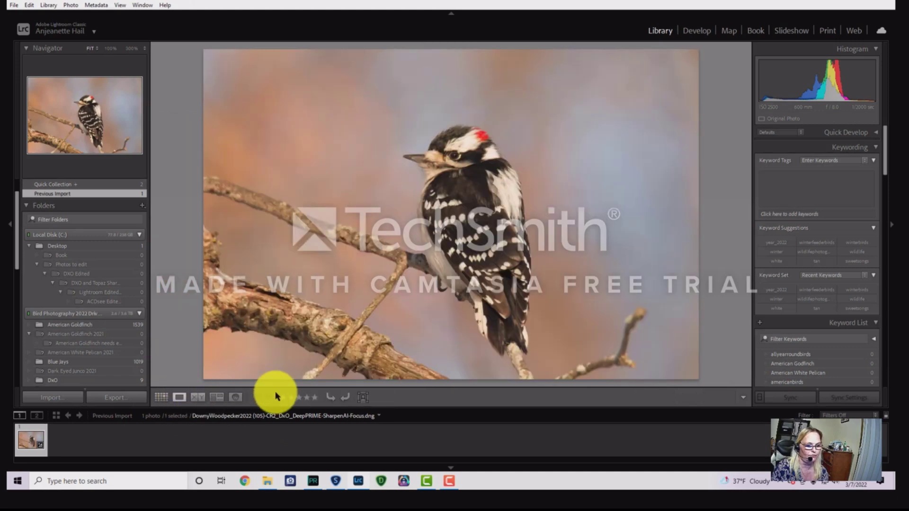
click(180, 399)
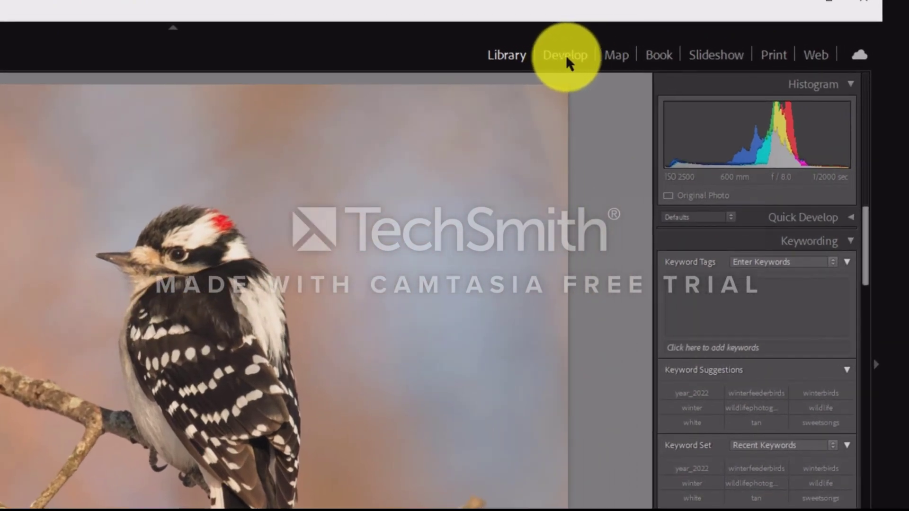
- Switch to the Develop module and draw a narrower portrait crop around the woodpecker, trimming both sides of the photo
click(568, 56)
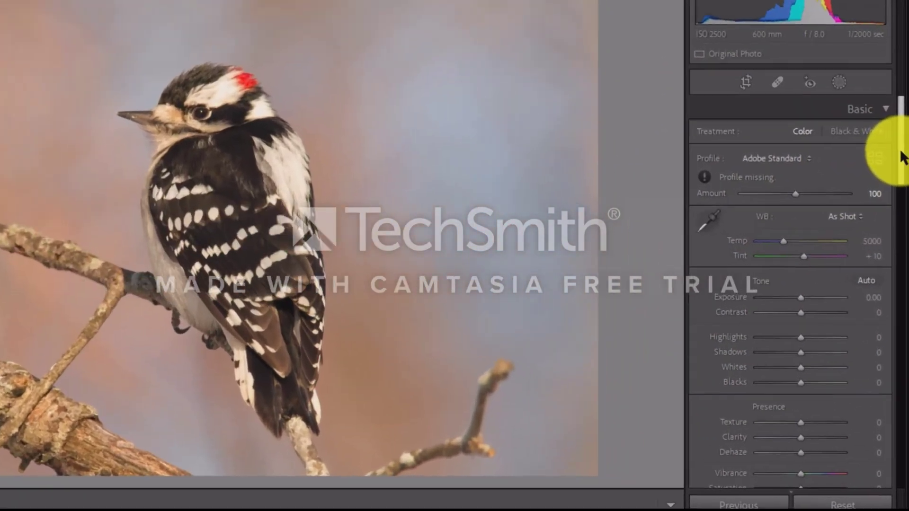
drag(902, 156, 888, 133)
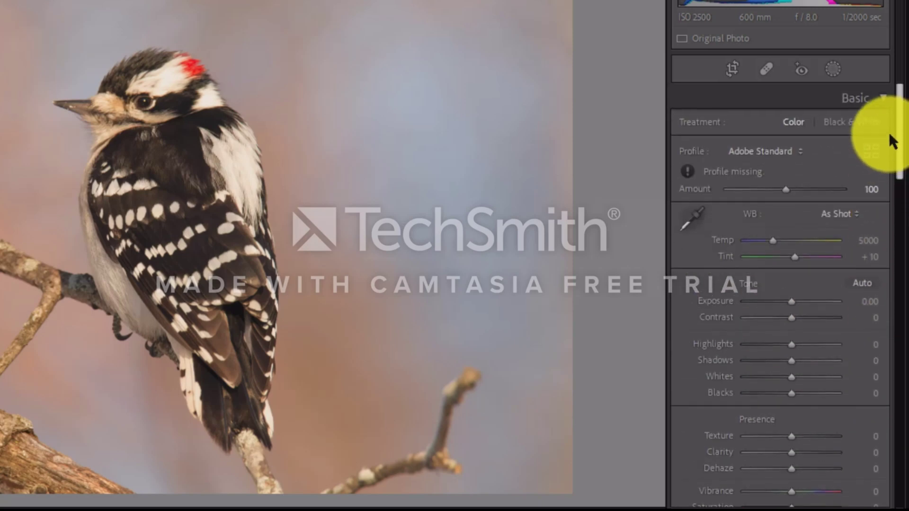
click(732, 69)
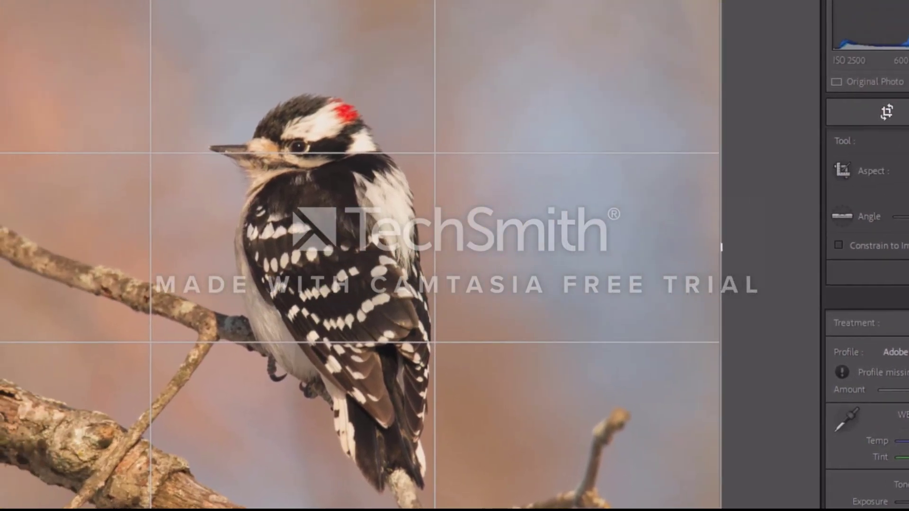
drag(720, 4, 615, 6)
drag(4, 7, 81, 2)
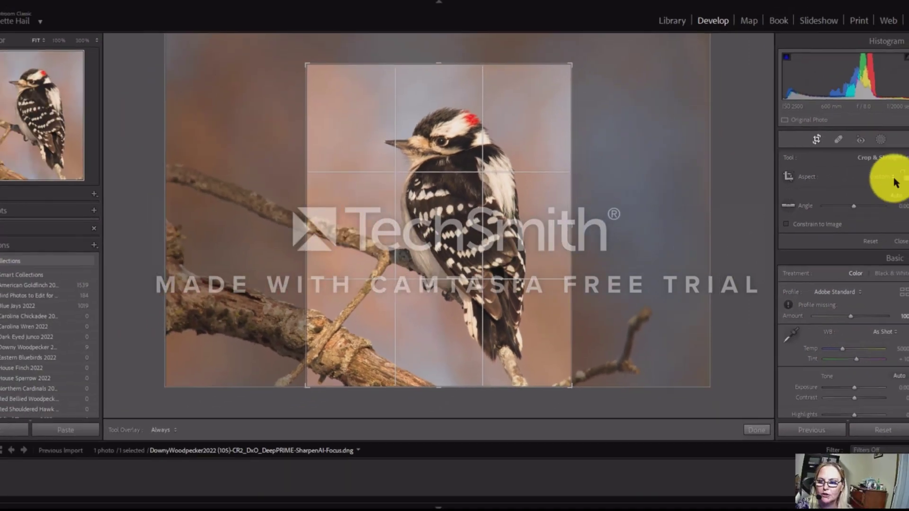
- Constrain the crop to the 4 x 5 / 8 x 10 aspect ratio, reposition the photo inside it, and apply the crop
click(875, 178)
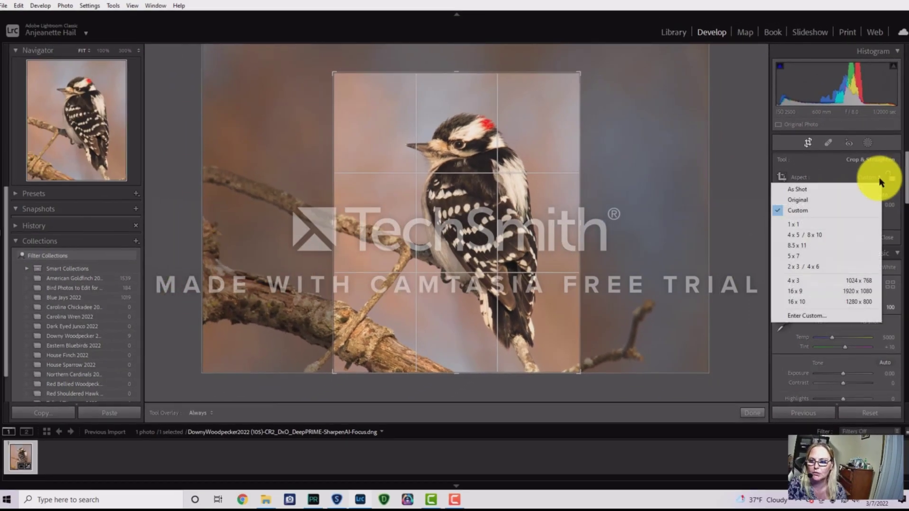
click(836, 235)
drag(425, 256, 422, 245)
mouse_move(542, 217)
mouse_down()
mouse_move(541, 243)
mouse_move(540, 229)
mouse_move(552, 230)
mouse_up()
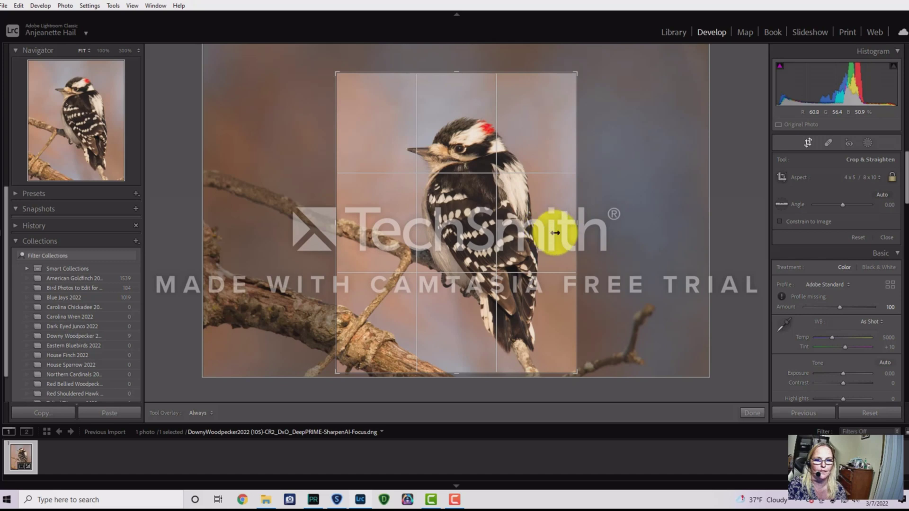
click(756, 417)
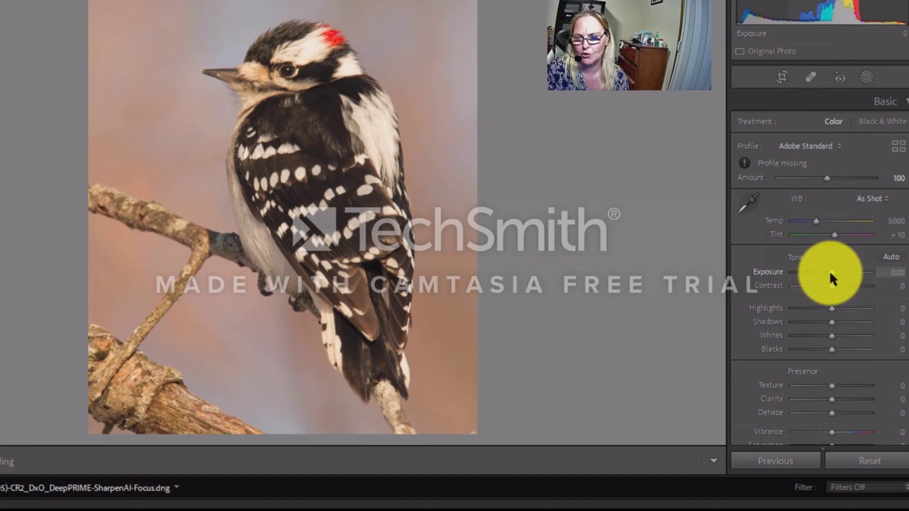
- Set the photo's exposure to +0.26 and contrast to +4
drag(840, 280, 822, 274)
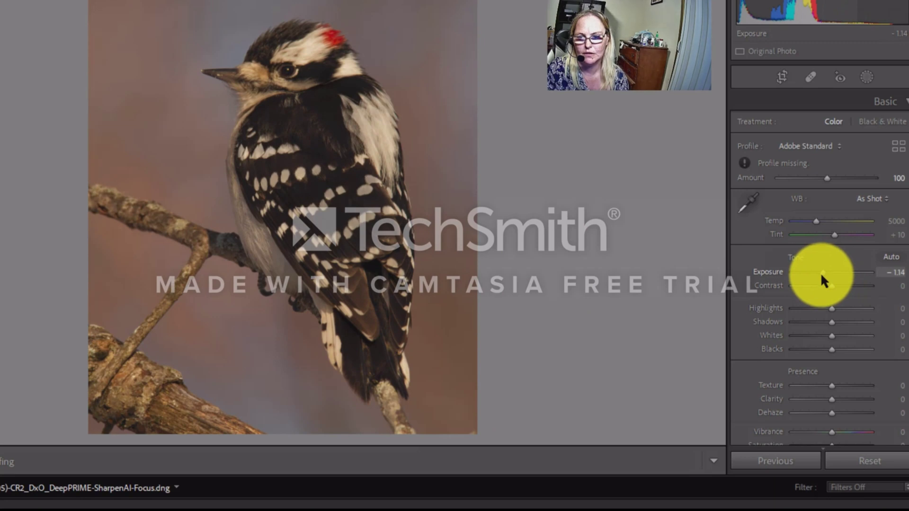
drag(820, 273, 831, 273)
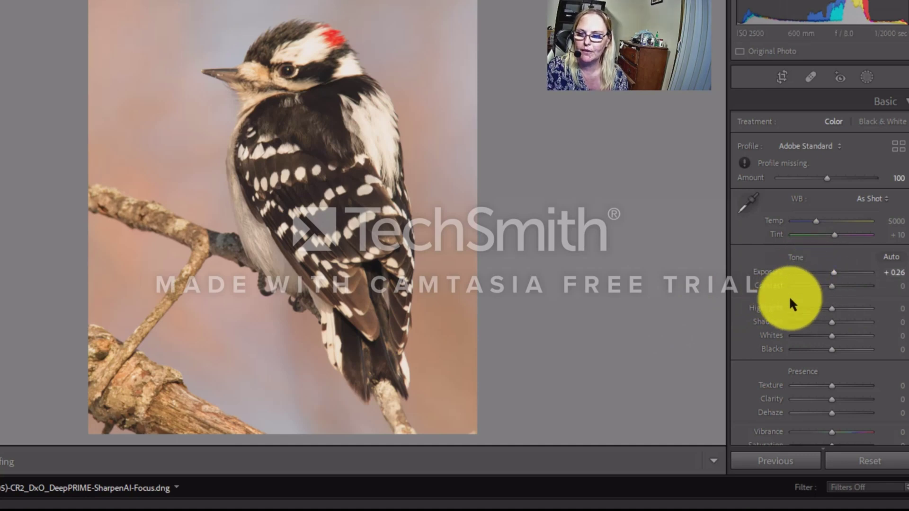
drag(827, 286, 831, 285)
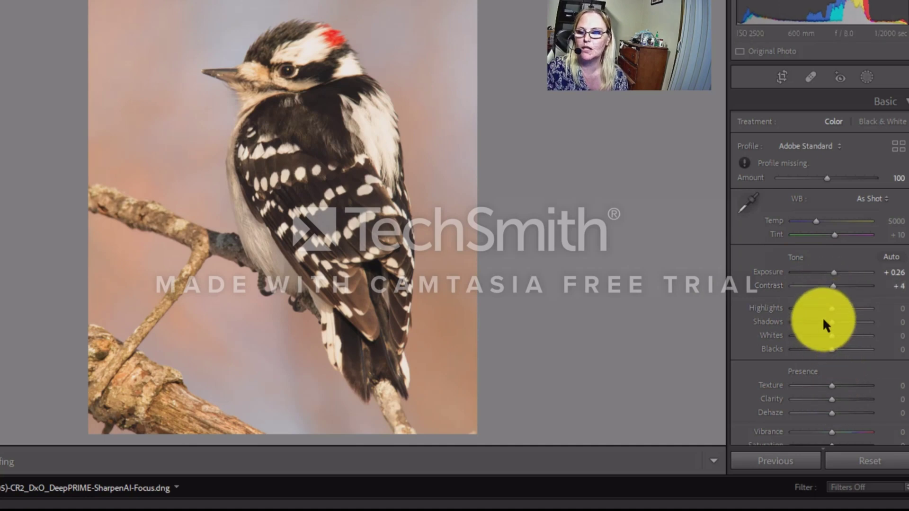
- Set the tone values to highlights -25, shadows +9, whites +4 and blacks +2
mouse_move(831, 309)
mouse_down()
mouse_move(843, 315)
mouse_move(828, 315)
mouse_up()
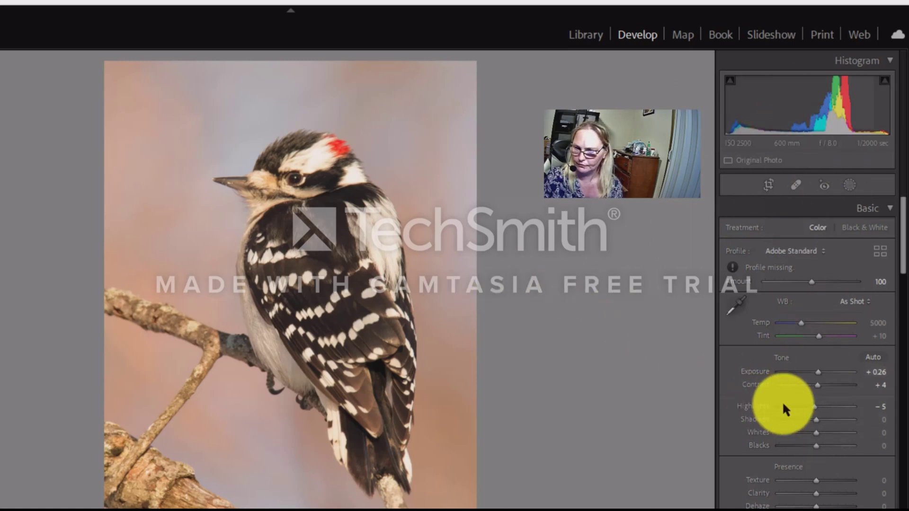
drag(818, 420, 798, 410)
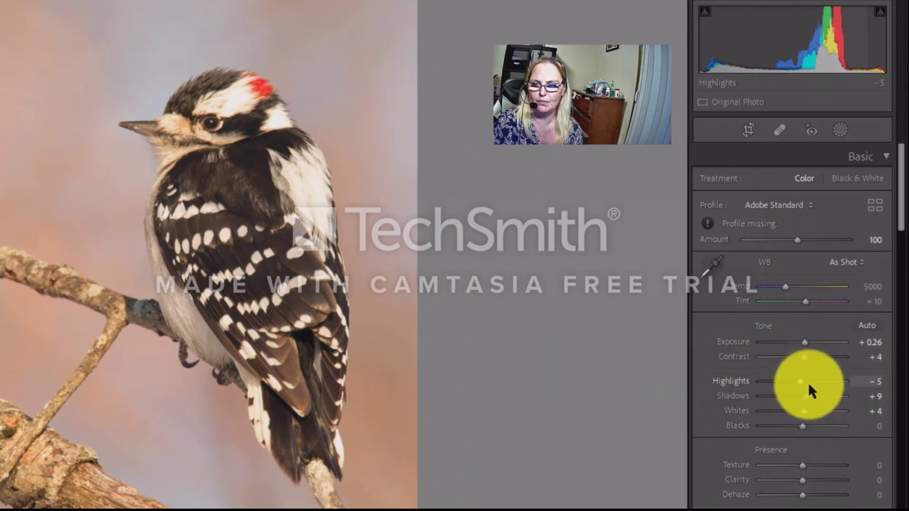
drag(804, 383, 792, 384)
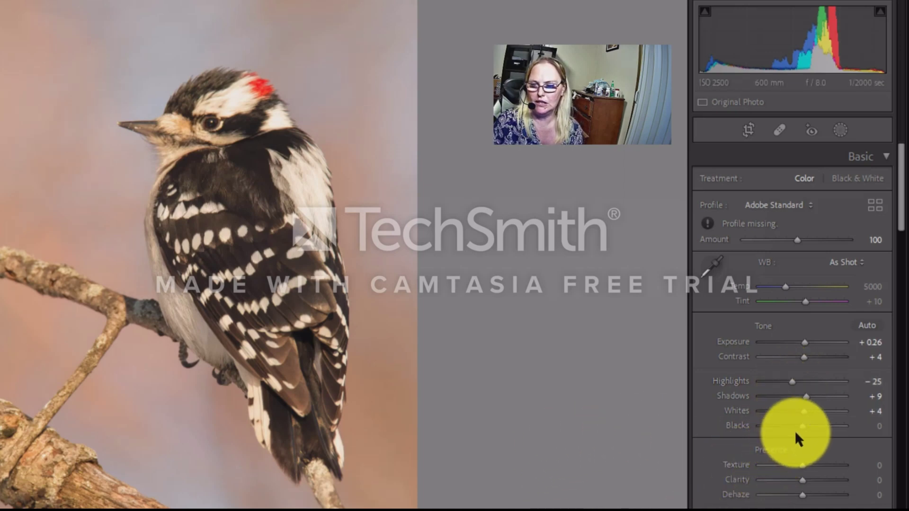
mouse_move(803, 425)
mouse_down()
mouse_move(777, 426)
mouse_move(805, 427)
mouse_up()
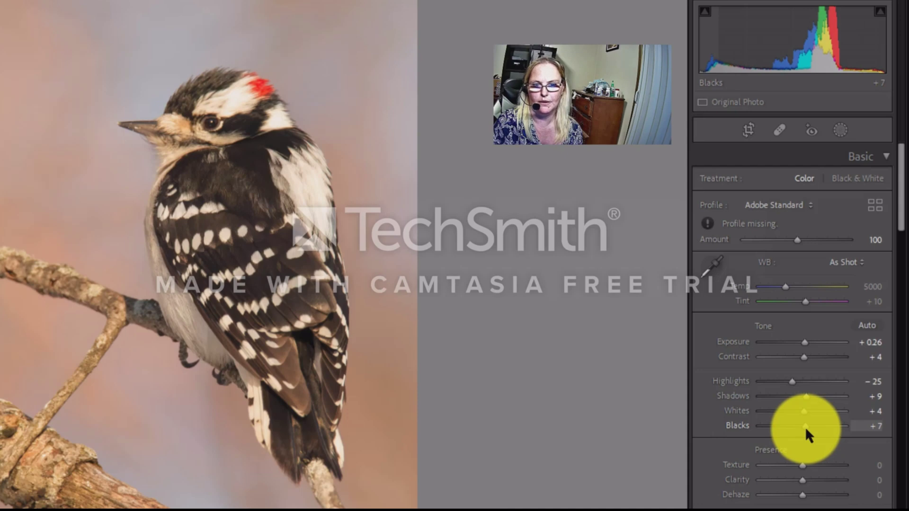
drag(805, 427, 798, 431)
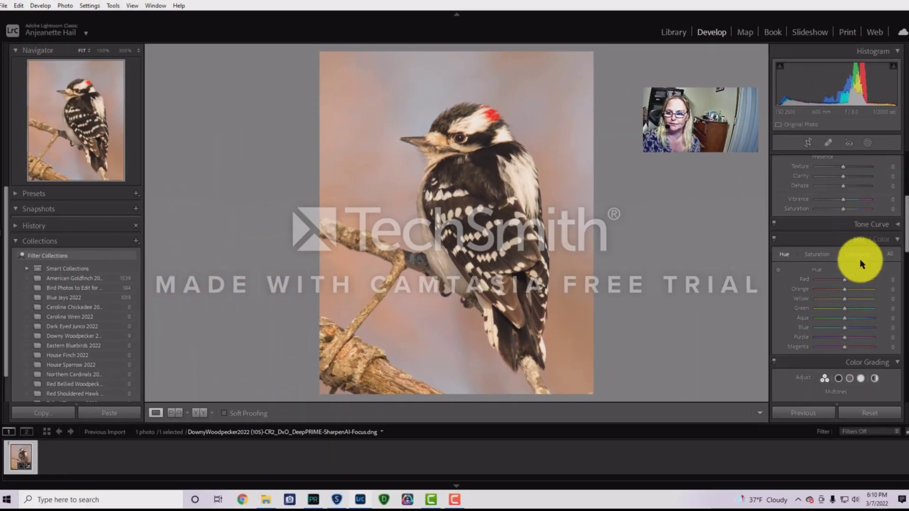
- Raise the photo's vibrance to +12 and saturation to +5
scroll(829, 303, down, 3)
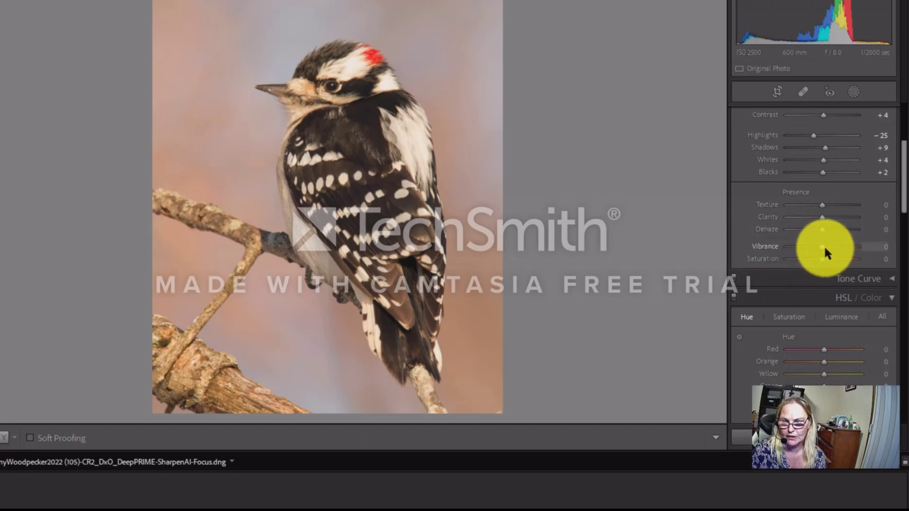
drag(823, 247, 827, 250)
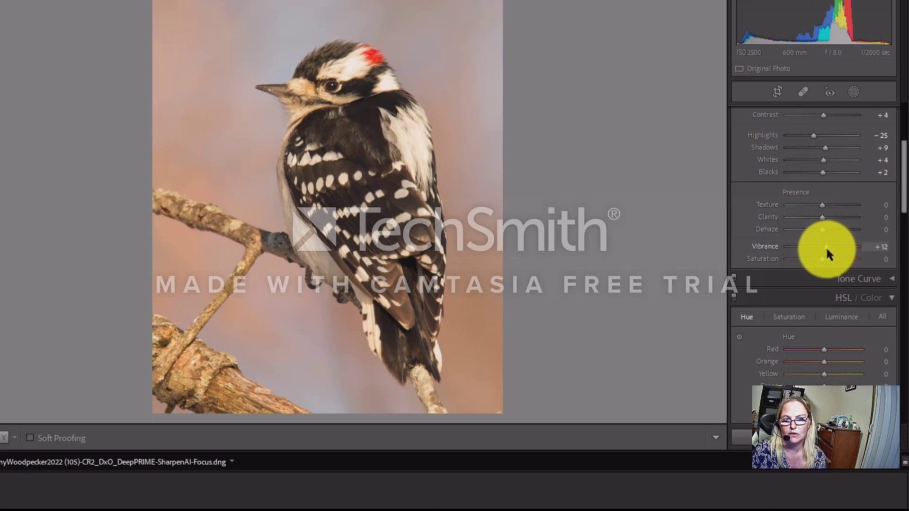
drag(820, 260, 823, 260)
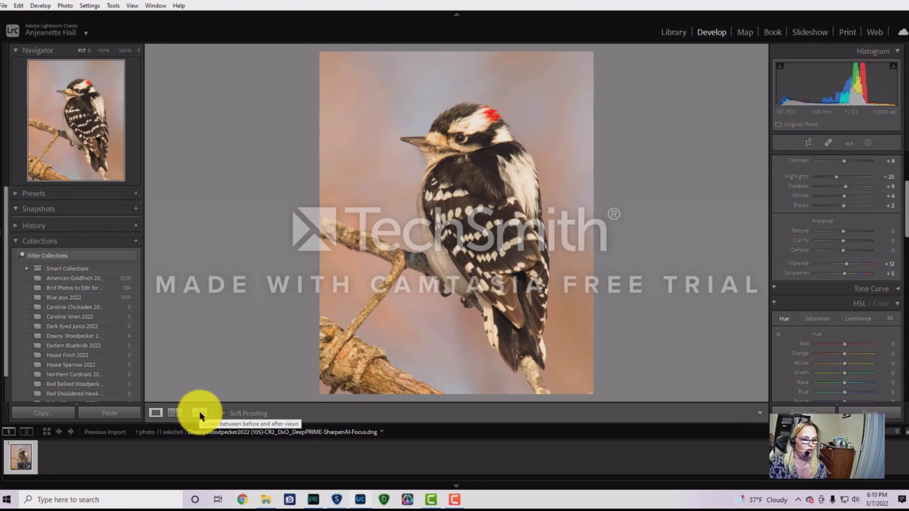
- Compare the before and after versions side by side, checking the bird's head and eye at 100% magnification
click(200, 413)
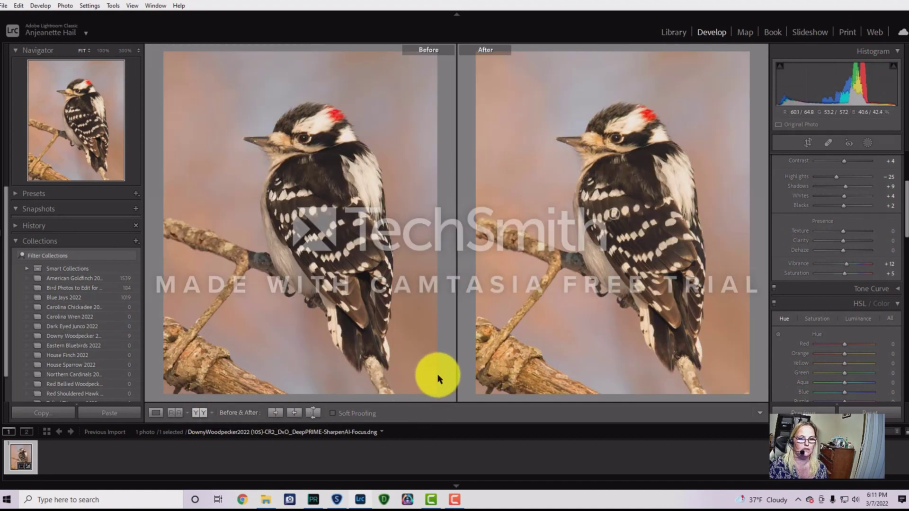
click(305, 138)
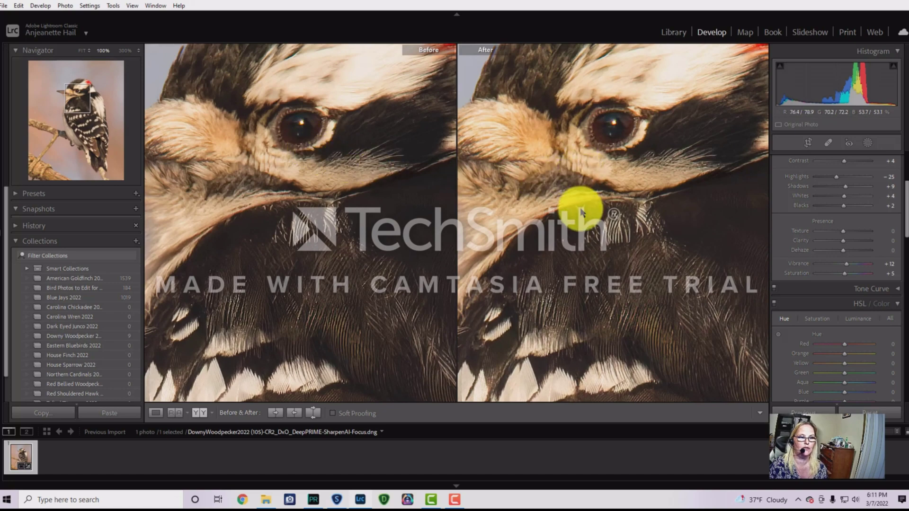
drag(570, 185, 531, 304)
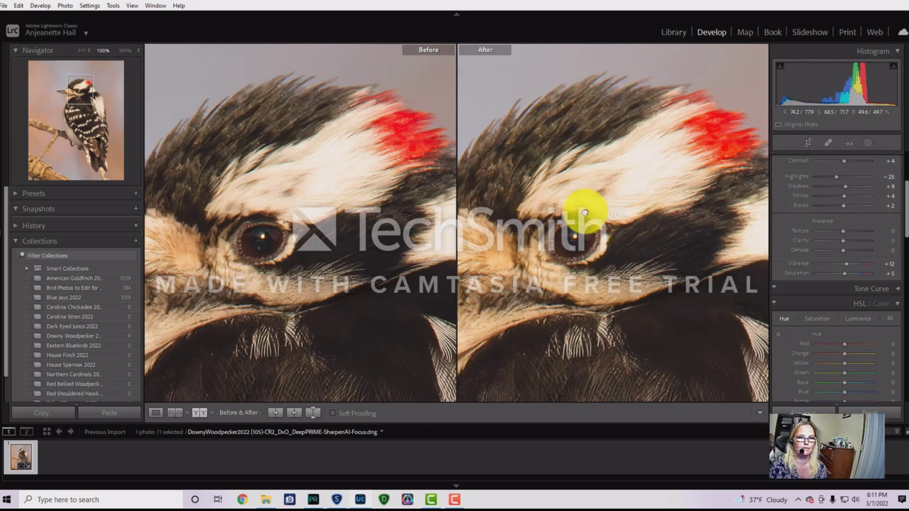
drag(584, 248, 570, 239)
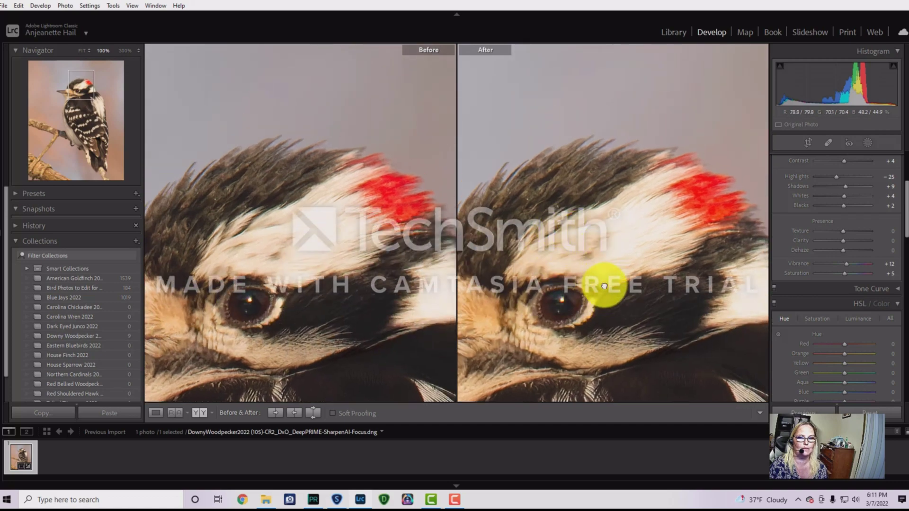
click(633, 338)
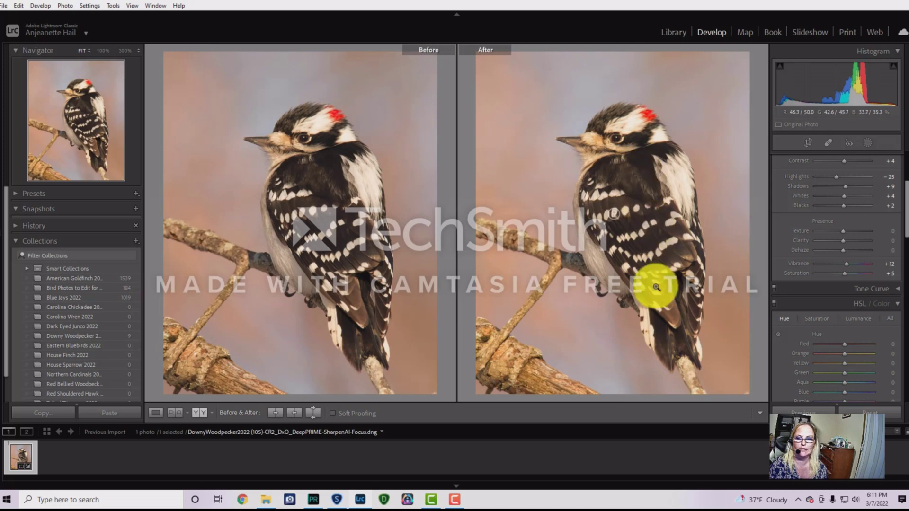
- Shift the HSL hue of the reds to -5 and the oranges to -28
scroll(836, 360, down, 2)
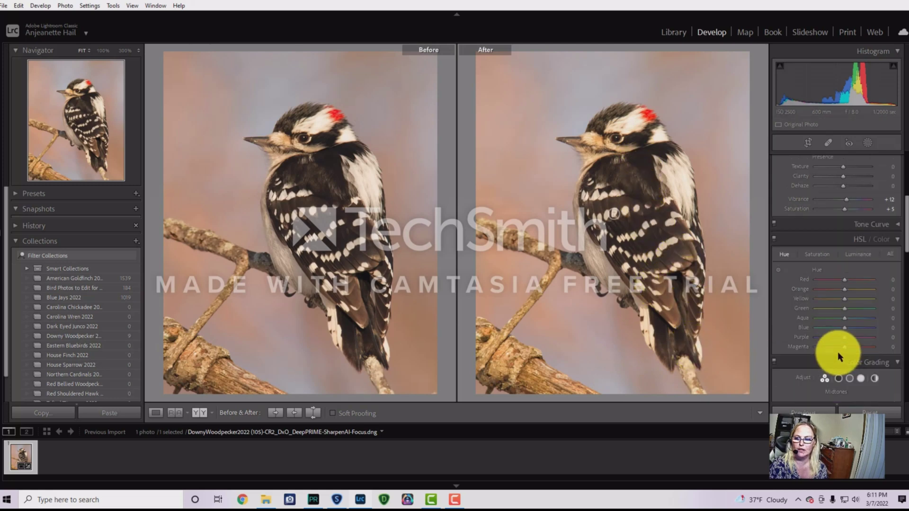
scroll(843, 354, up, 1)
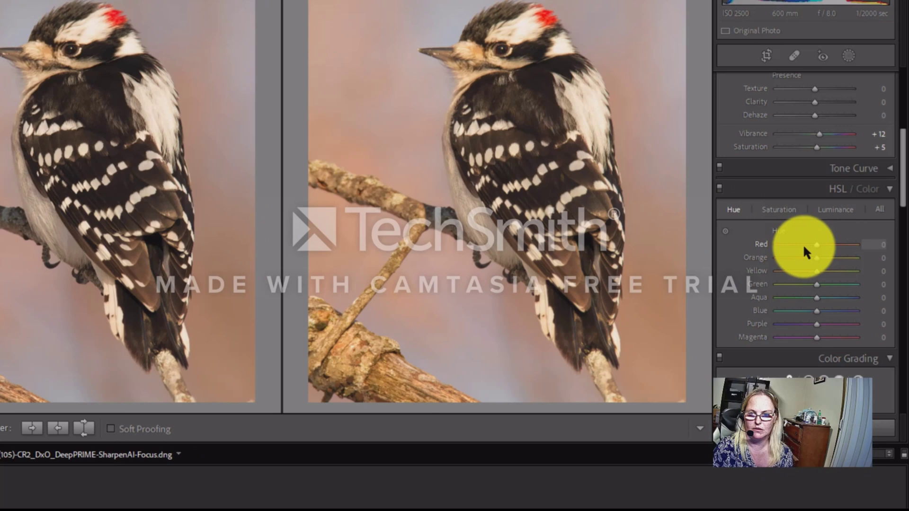
mouse_move(817, 243)
mouse_down()
mouse_move(825, 242)
mouse_move(796, 244)
mouse_move(823, 248)
mouse_move(814, 247)
mouse_up()
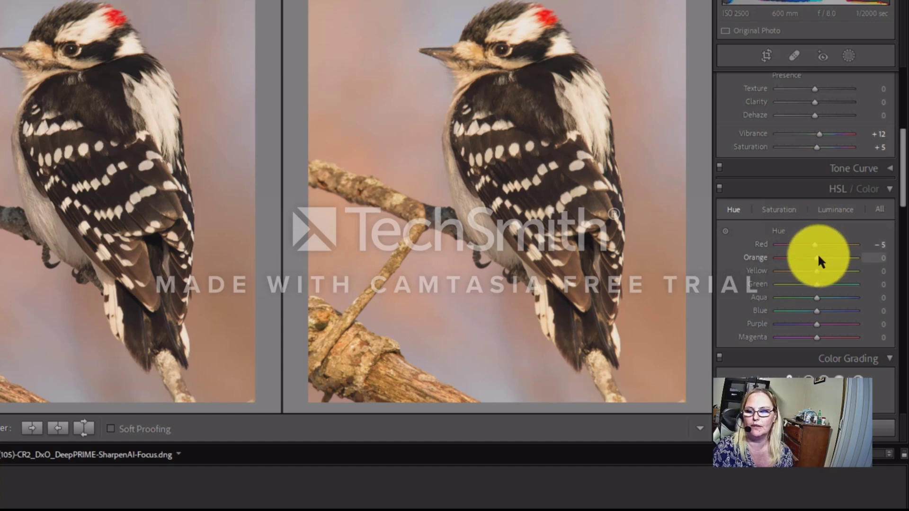
mouse_move(817, 259)
mouse_down()
mouse_move(839, 260)
mouse_move(782, 258)
mouse_move(805, 263)
mouse_up()
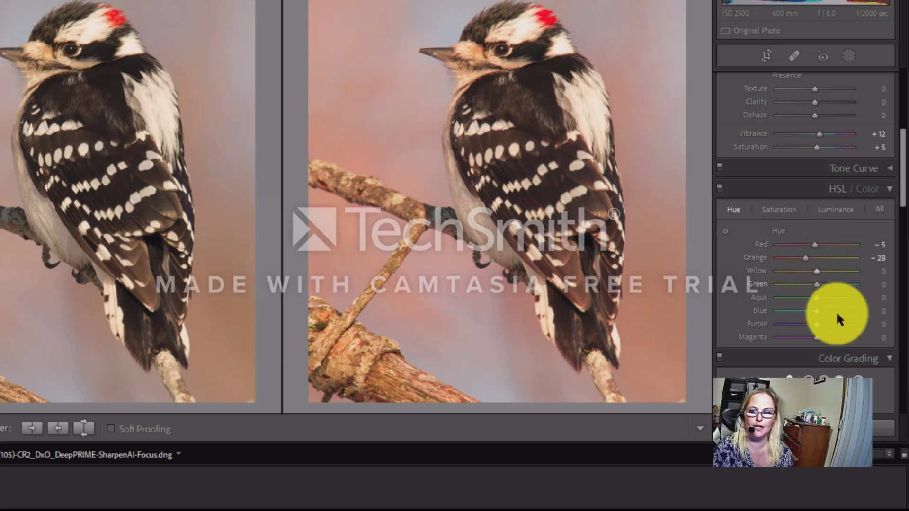
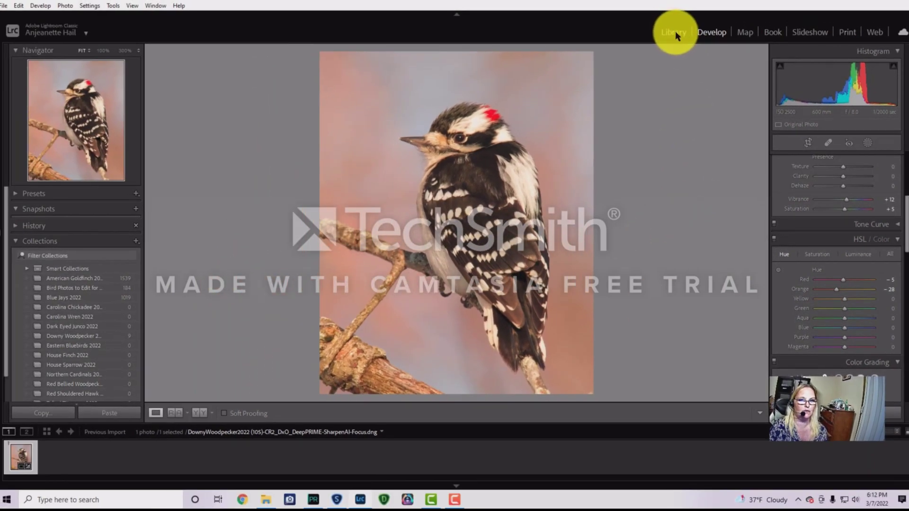
- Start a hard-drive export of the edited woodpecker photo from the Library and keep New2 as its watermark
click(676, 32)
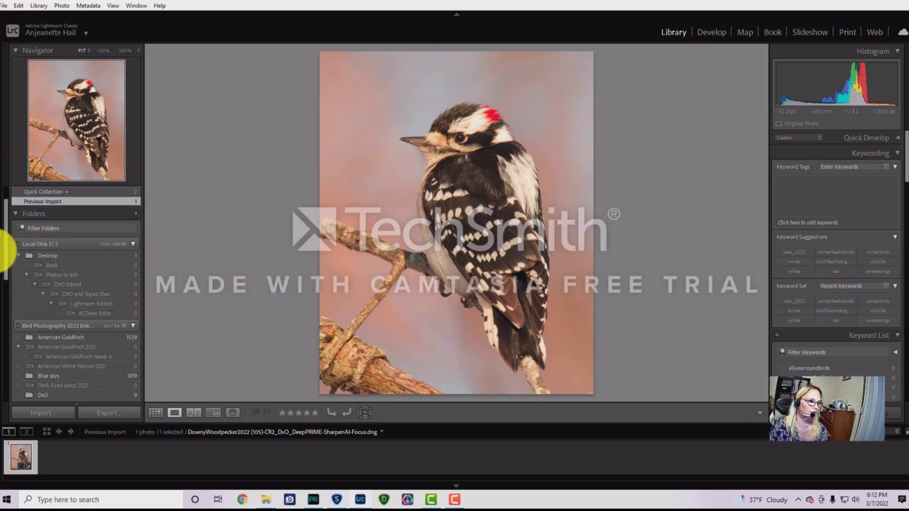
click(102, 411)
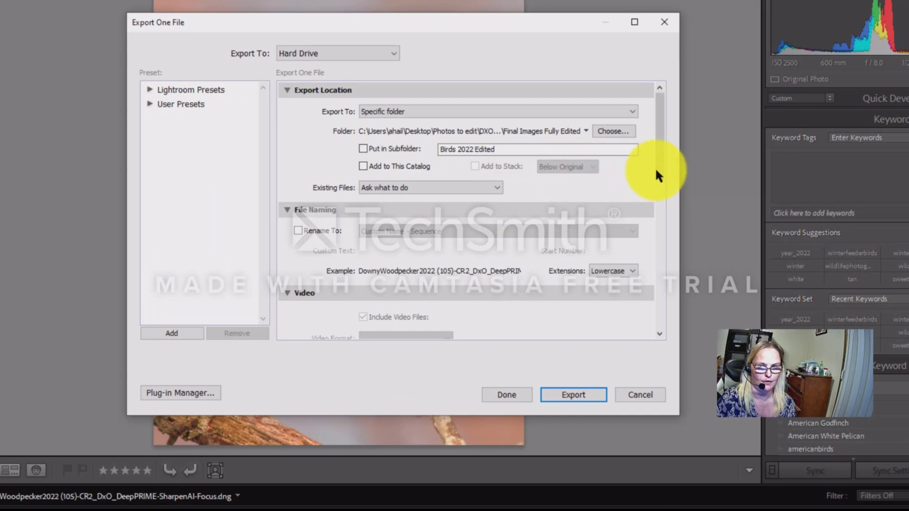
drag(661, 161, 669, 322)
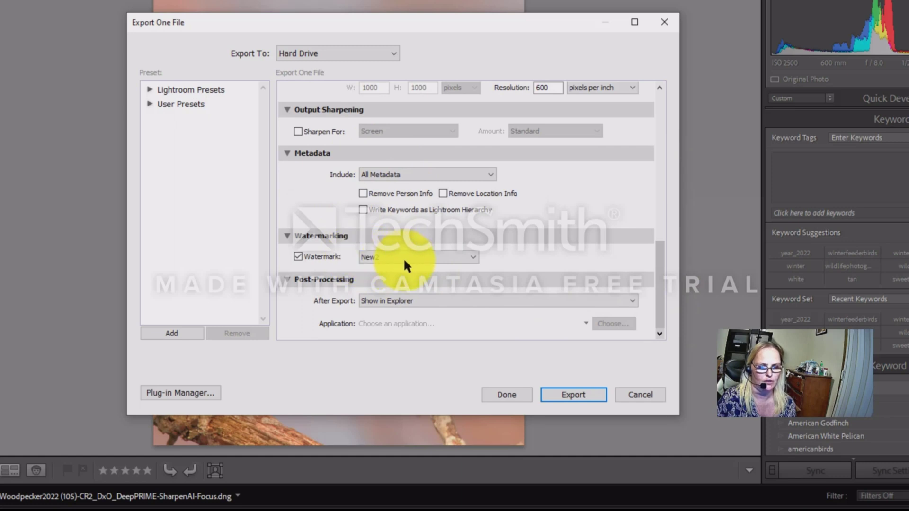
click(439, 257)
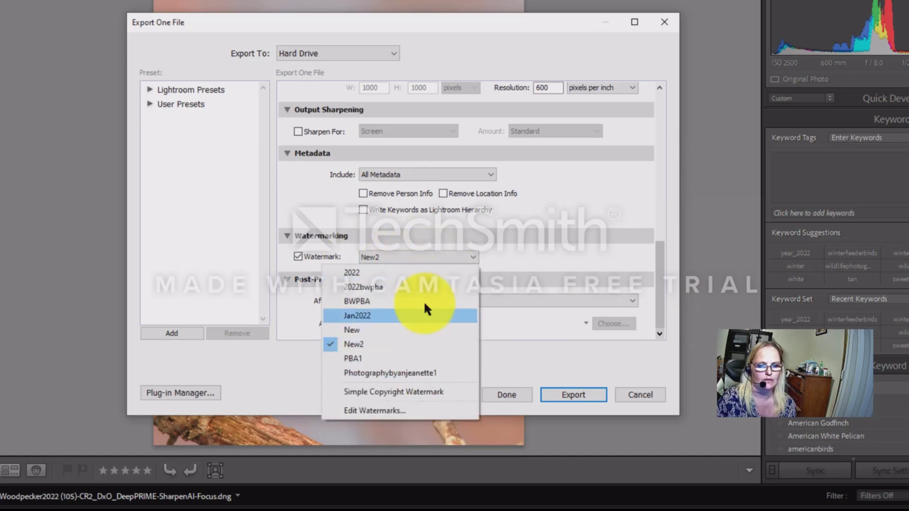
click(579, 214)
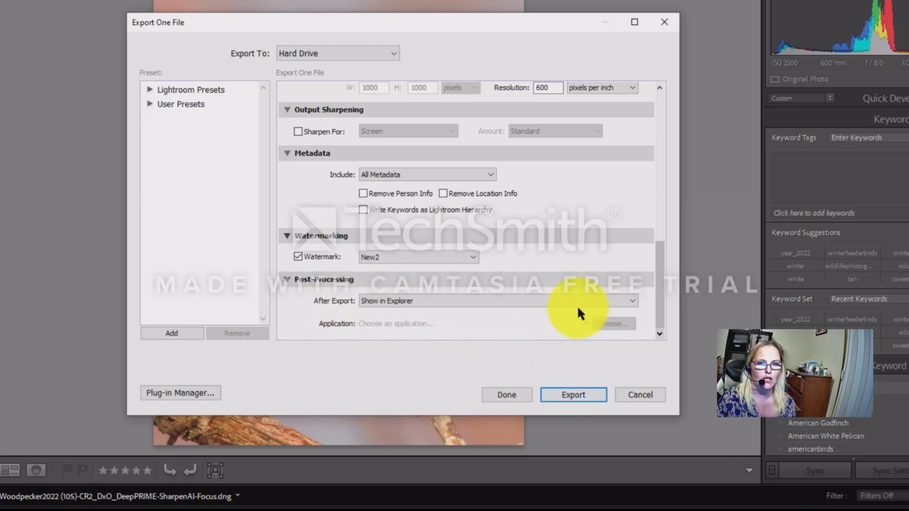
- Set the export folder to Desktop, export the photo and open the exported file from that folder
scroll(578, 307, up, 10)
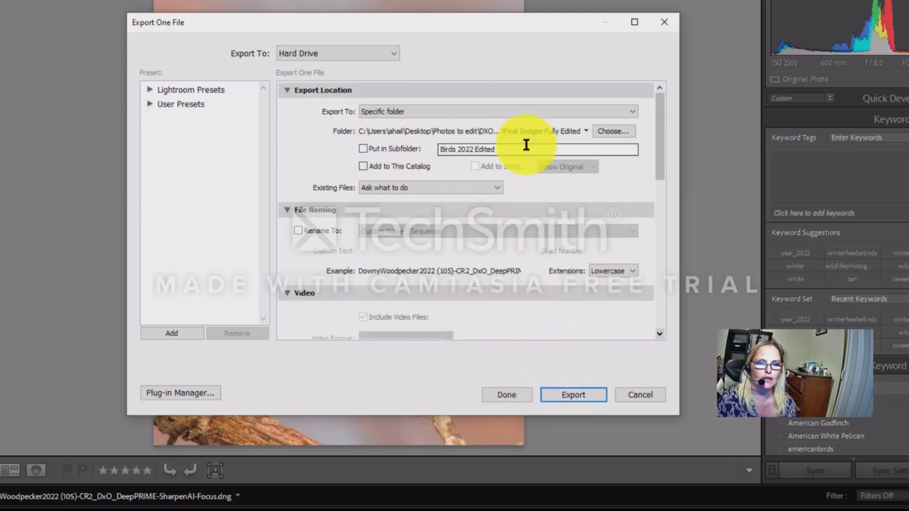
click(621, 129)
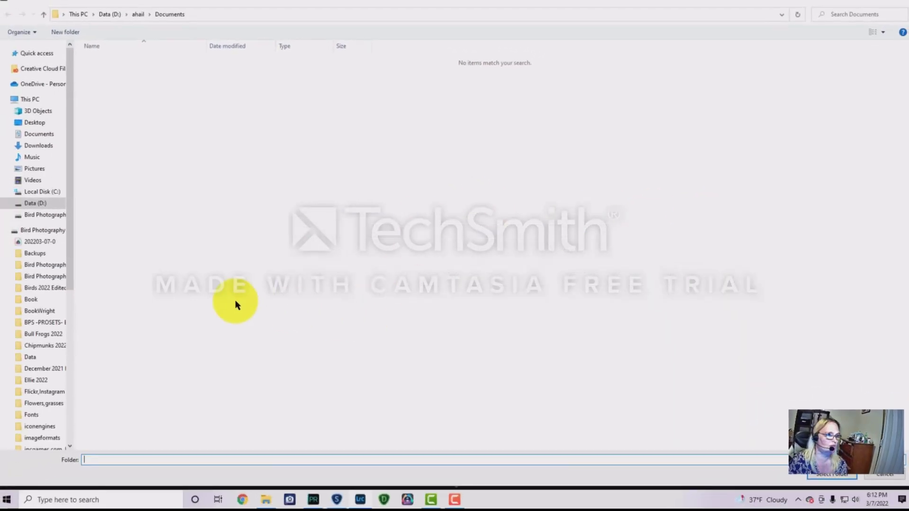
click(35, 124)
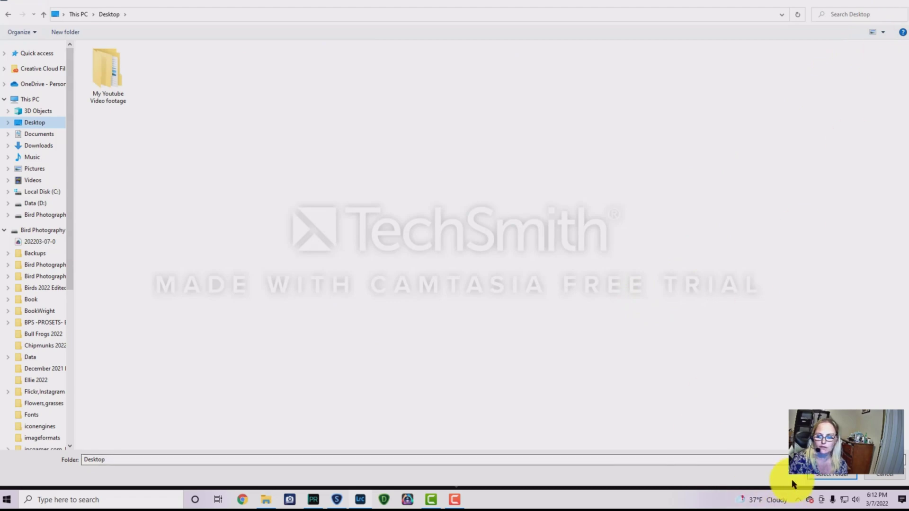
click(818, 475)
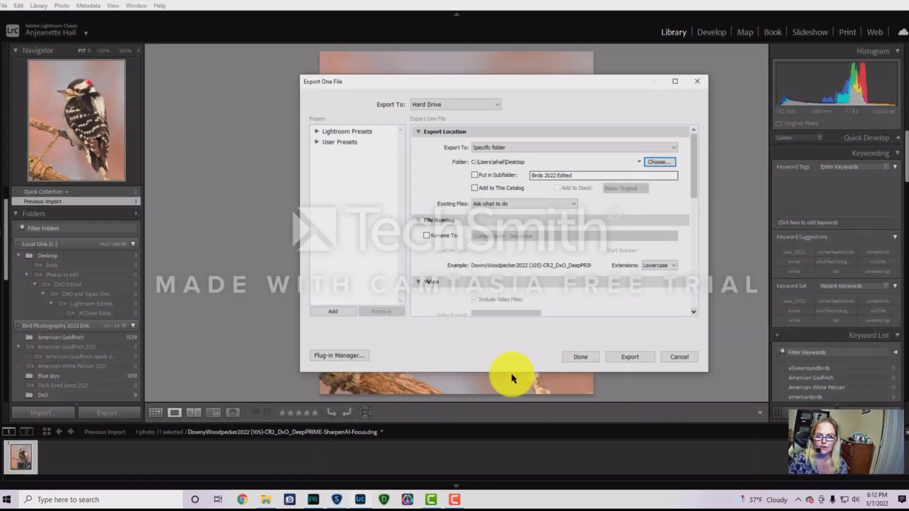
click(630, 358)
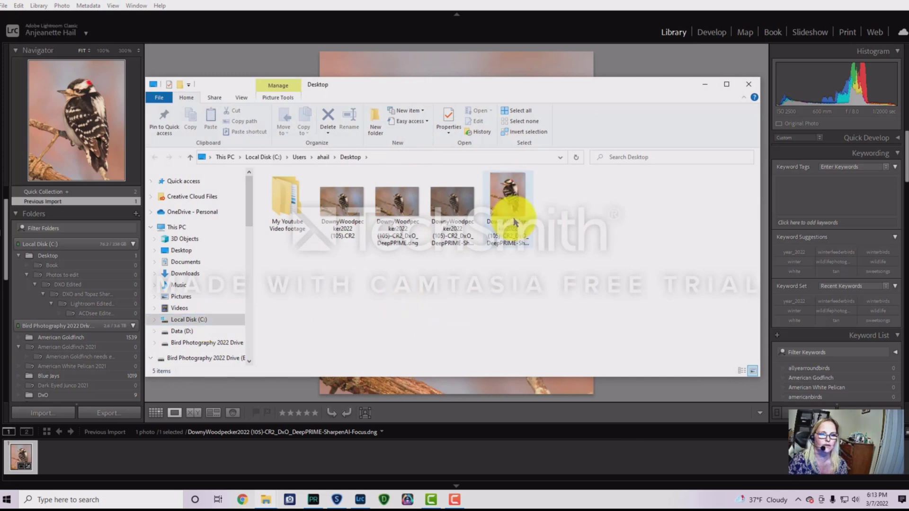
double_click(512, 208)
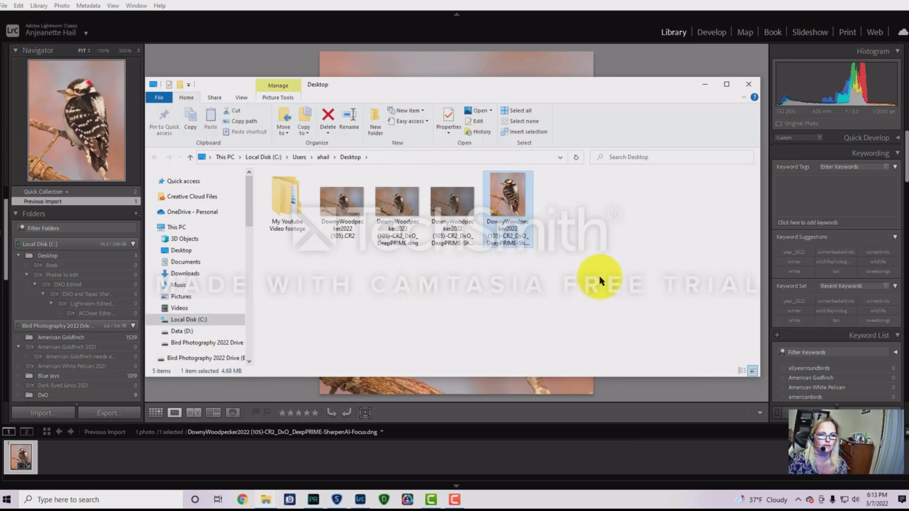